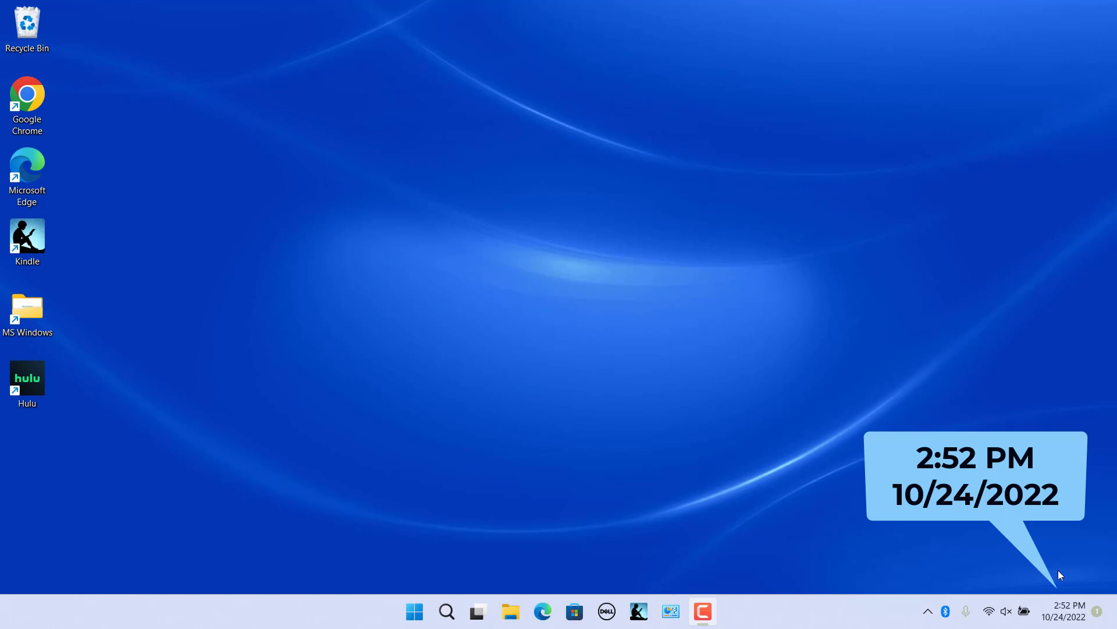
# Step: Go to Settings' Time & language > Language & region page, then close Settings
pyautogui.moveTo(1062, 611)
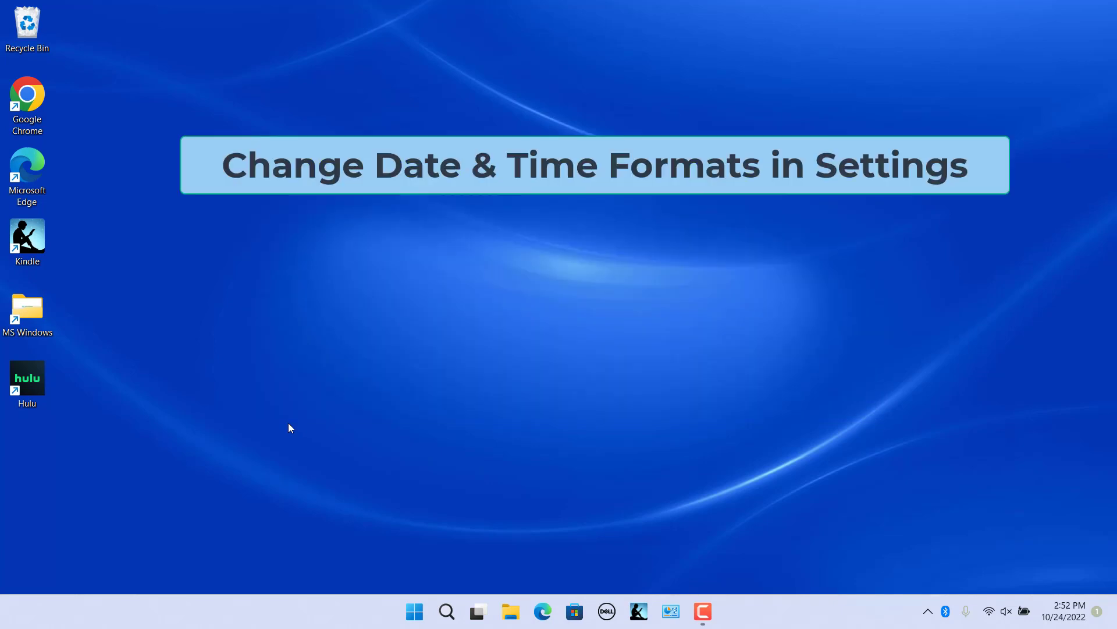
pyautogui.rightClick(415, 614)
pyautogui.click(377, 460)
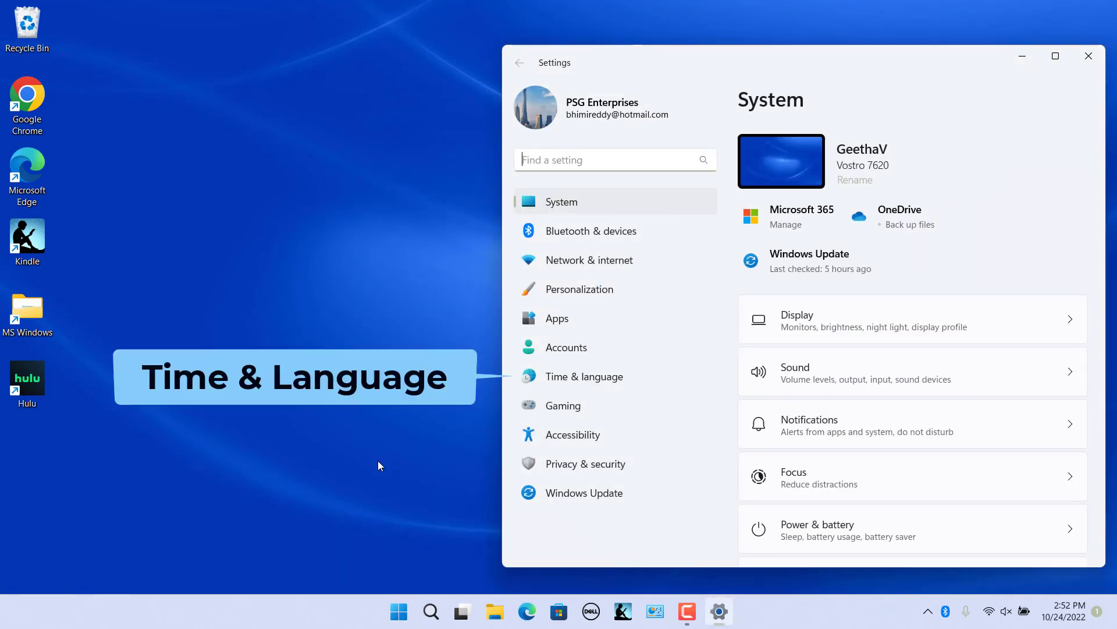
pyautogui.click(626, 380)
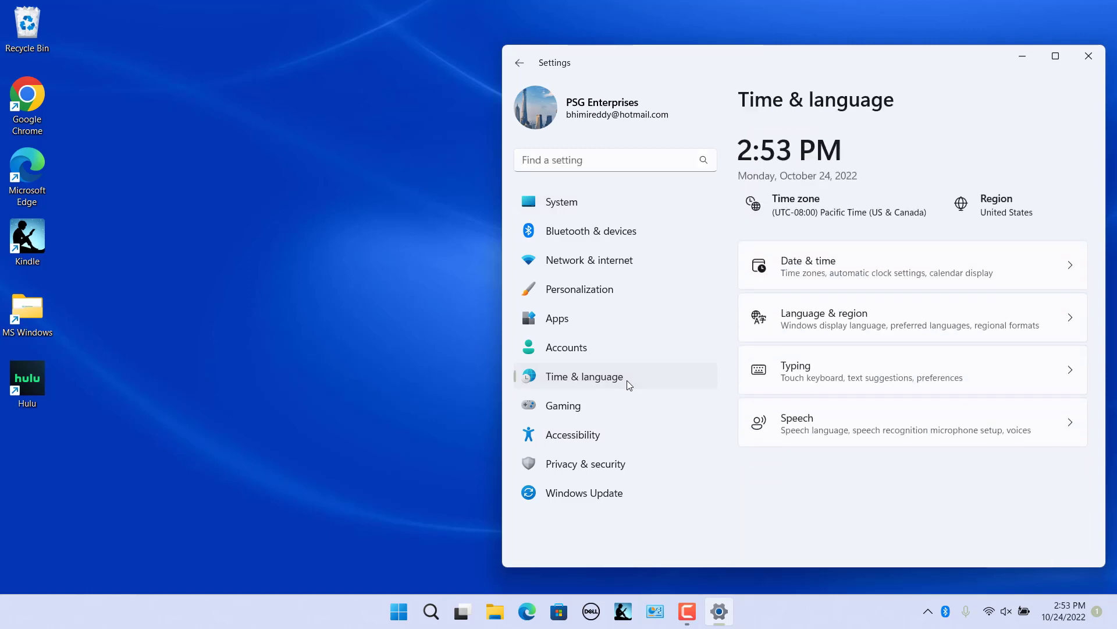
pyautogui.click(832, 320)
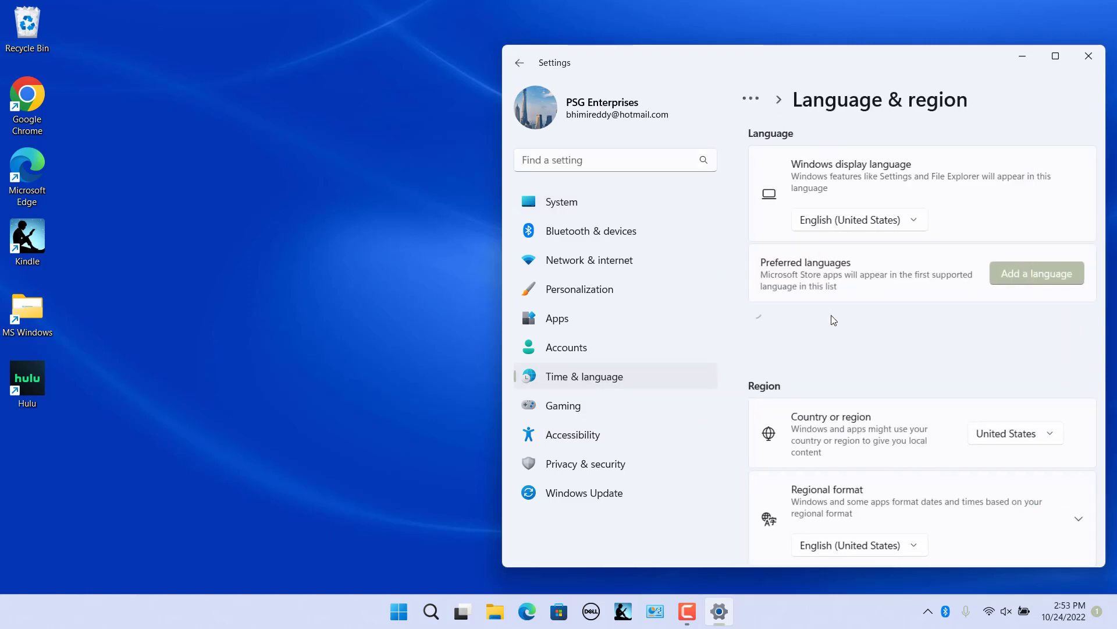
pyautogui.click(1089, 55)
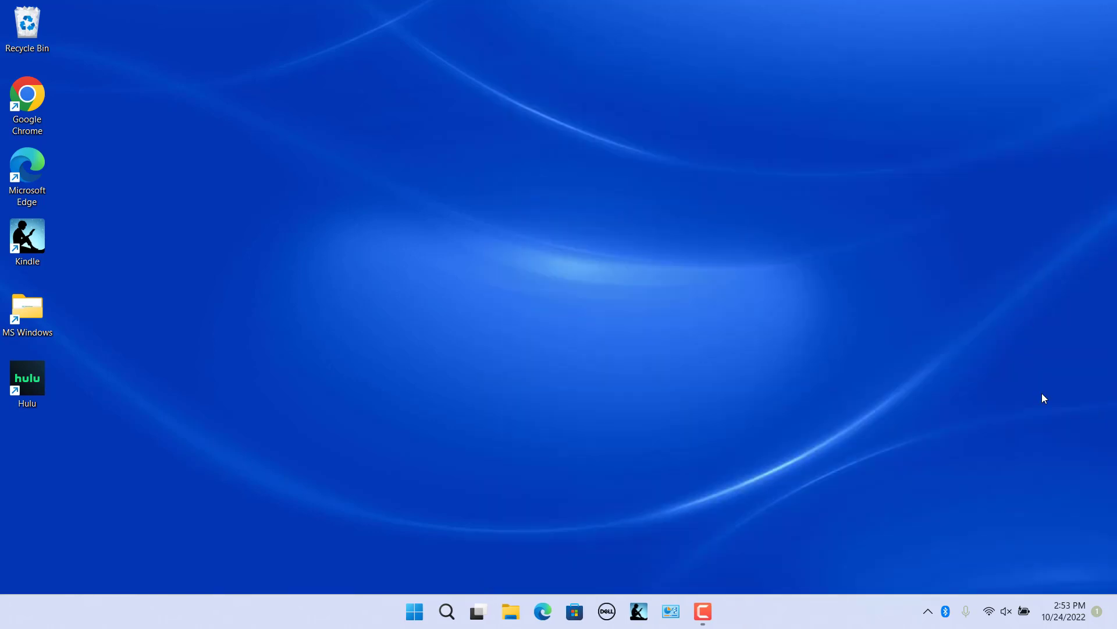
# Step: Reach Language & region from the taskbar clock and expand Regional format (10/24/2022, 2:53 PM)
pyautogui.rightClick(1064, 608)
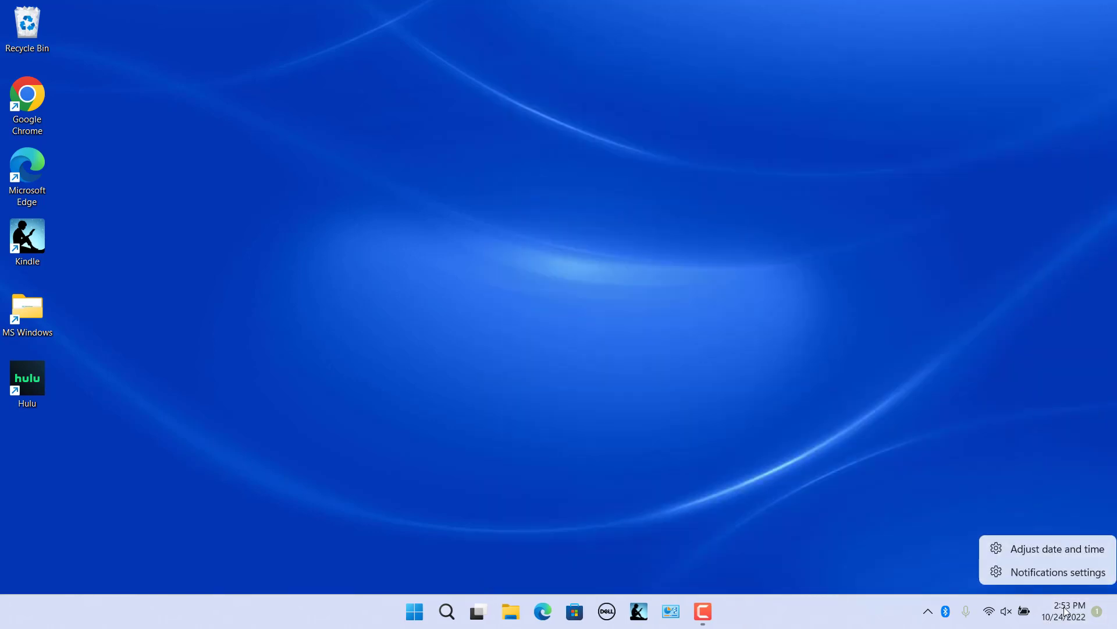
pyautogui.click(1067, 550)
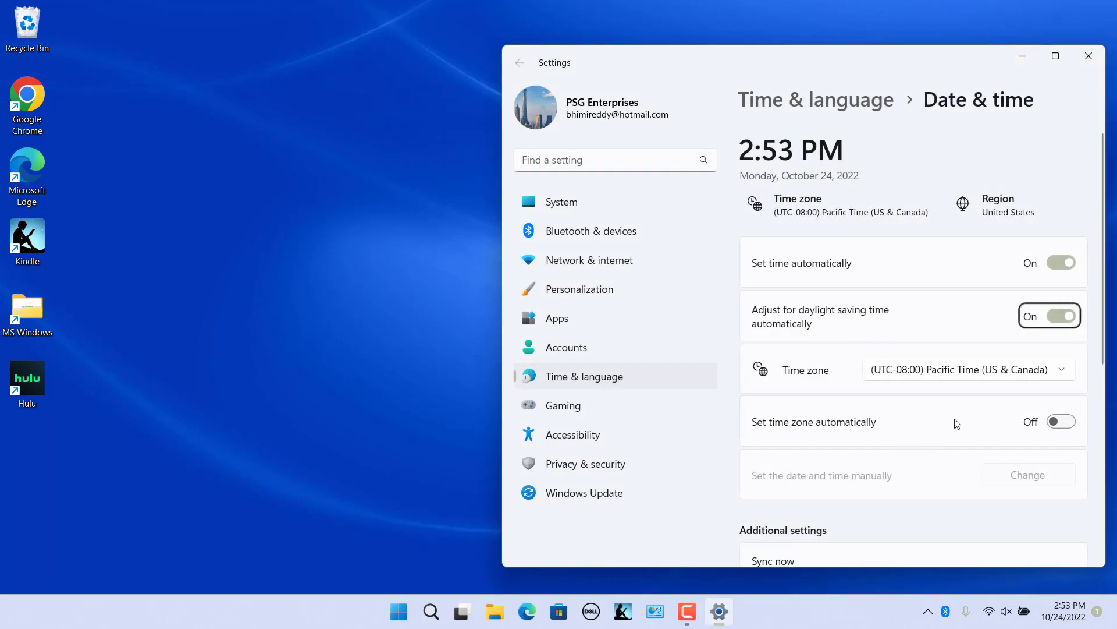
pyautogui.scroll(-3, 957, 423)
pyautogui.scroll(-3, 954, 422)
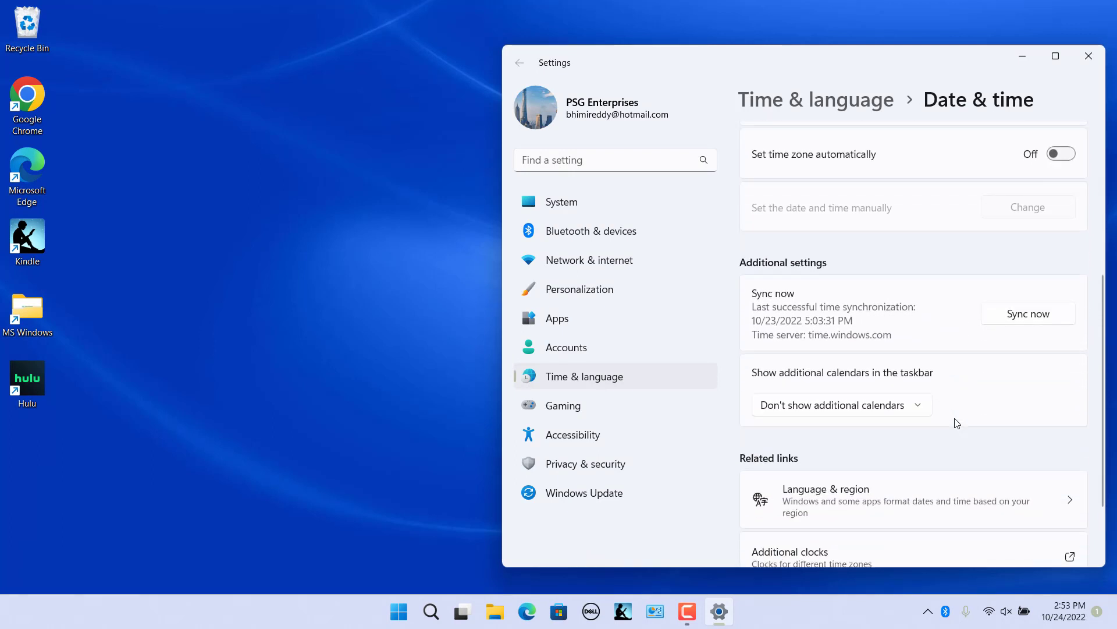
pyautogui.click(855, 424)
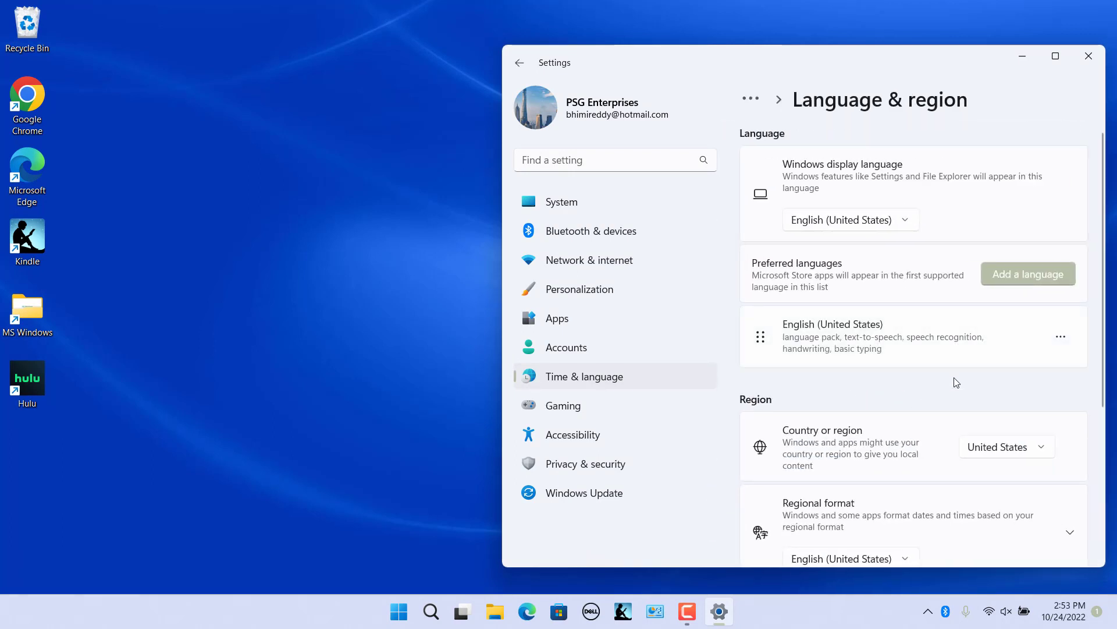
pyautogui.scroll(-4, 957, 382)
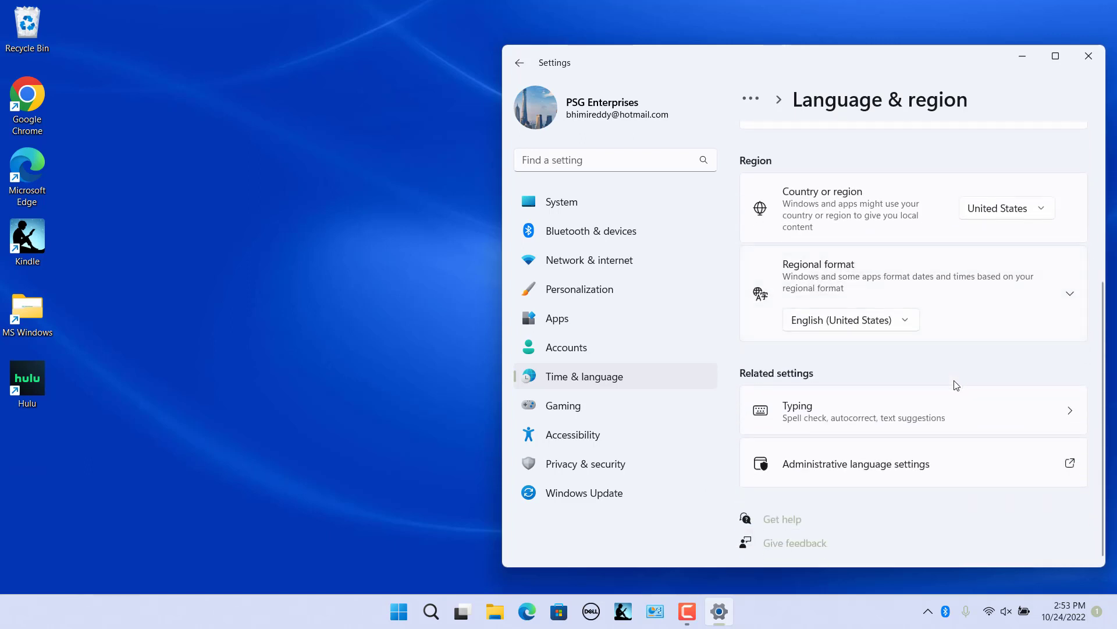
pyautogui.click(844, 269)
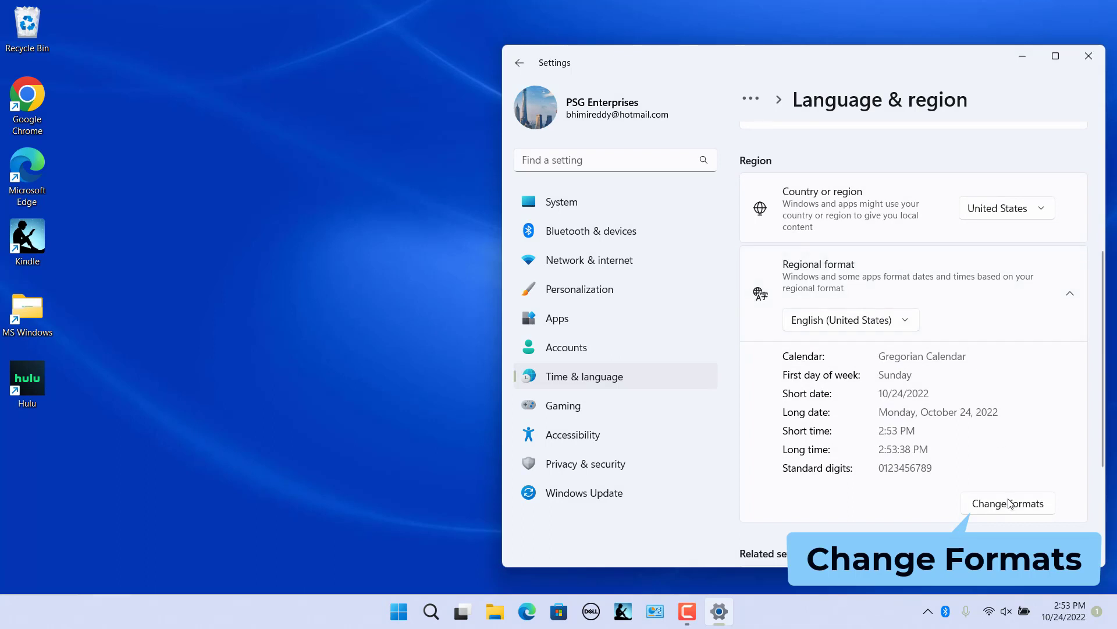
# Step: Change the short date format to 05-Apr-17 so the taskbar date reads 24-Oct-22
pyautogui.click(1012, 511)
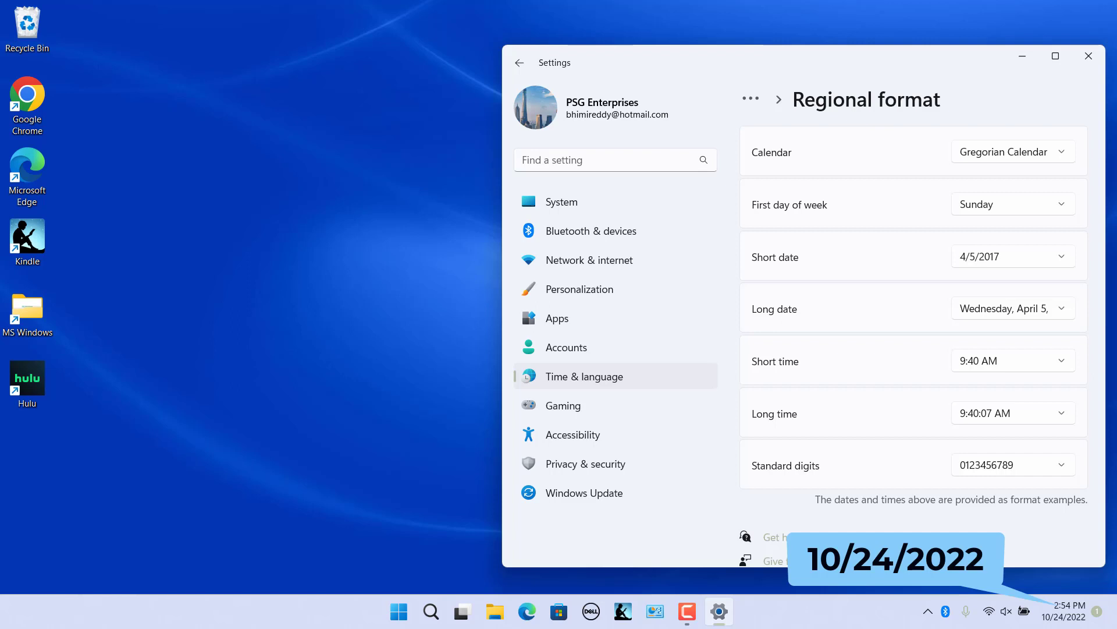
pyautogui.click(1059, 260)
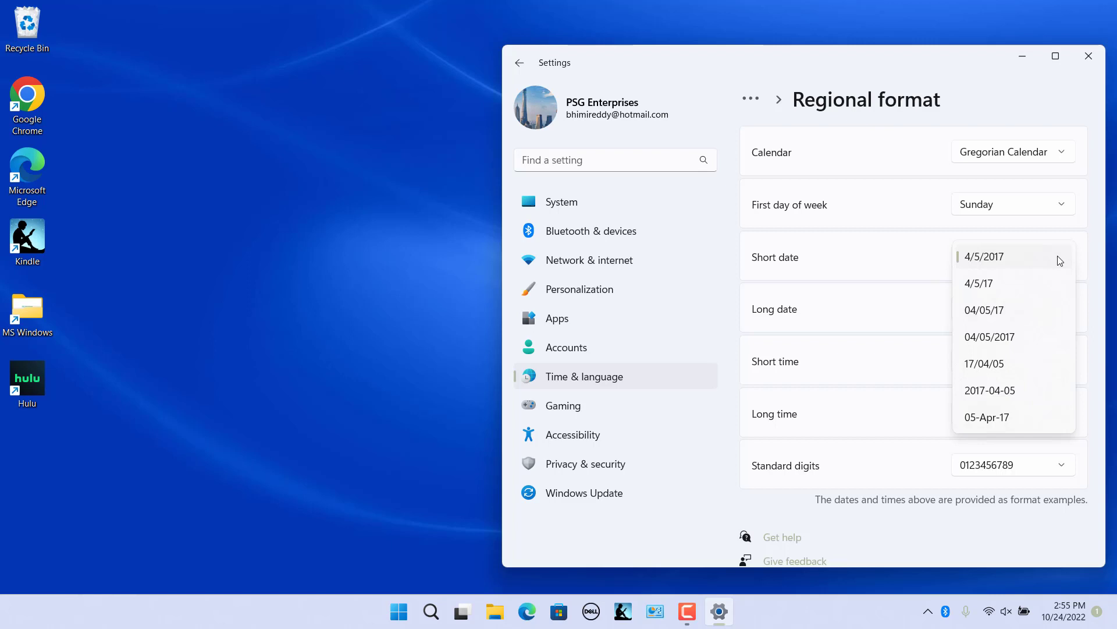
pyautogui.click(1003, 428)
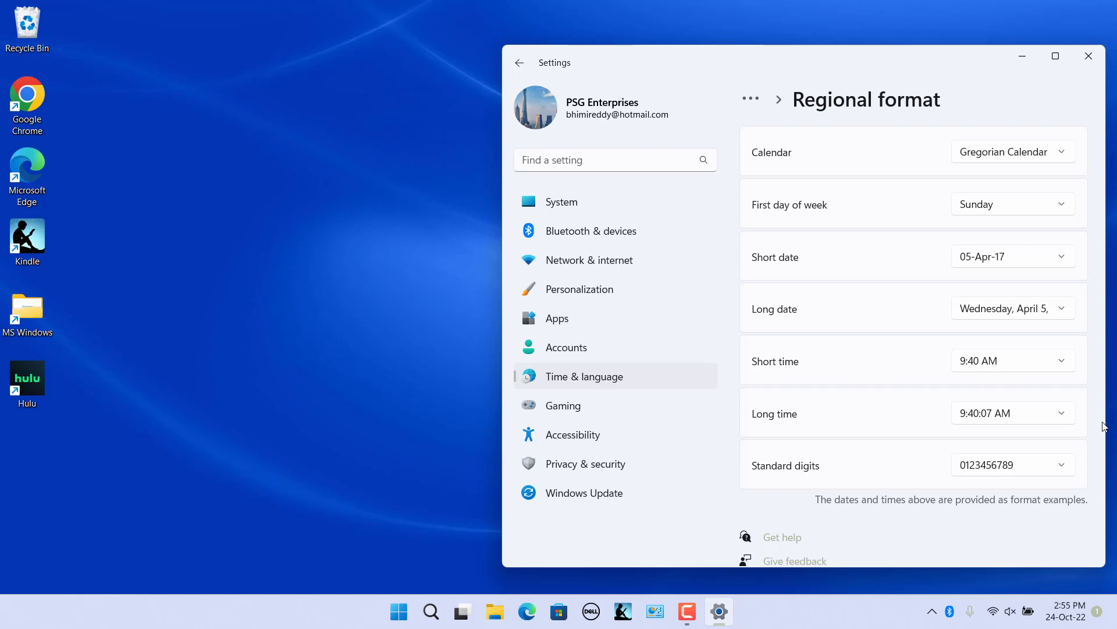
pyautogui.moveTo(1058, 613)
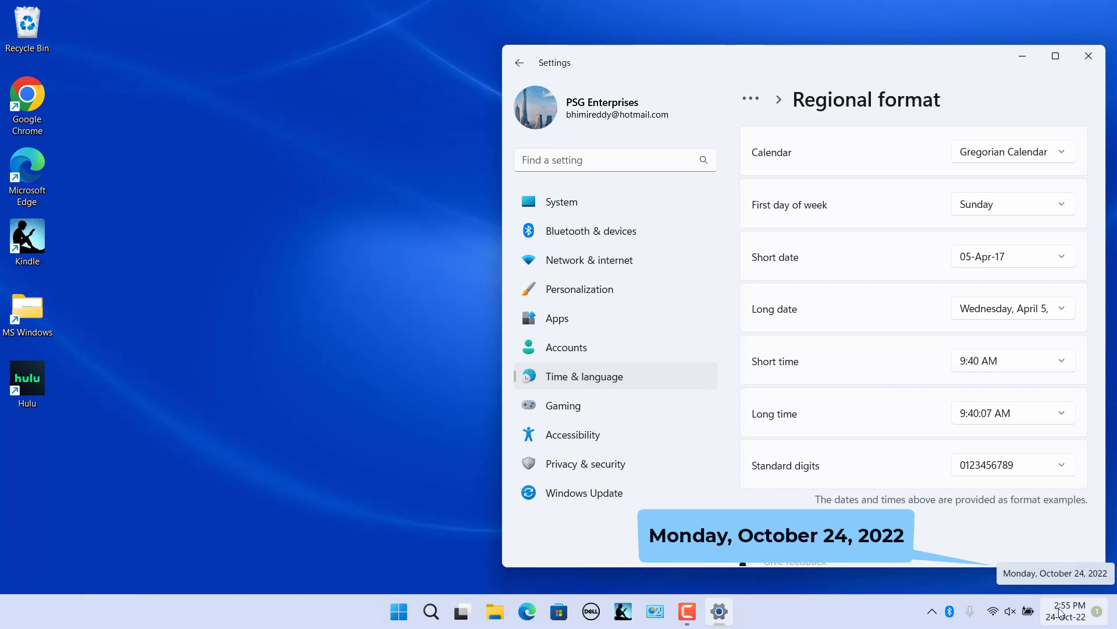
# Step: Choose the 5 April, 2017 long date format and check the clock shows 24 October, 2022
pyautogui.click(1064, 313)
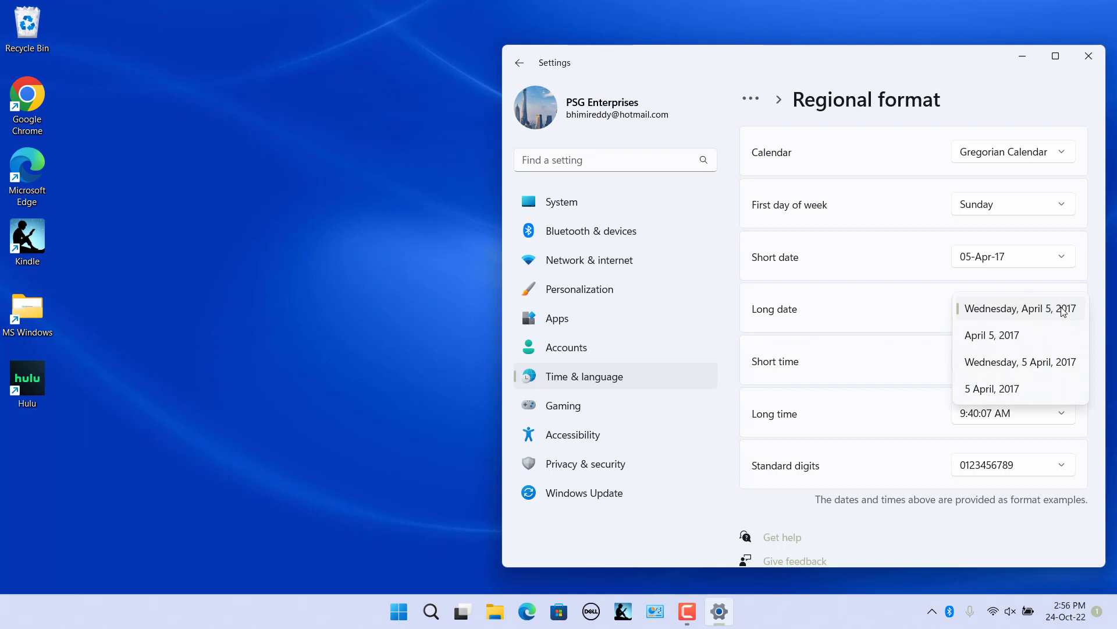
pyautogui.click(1009, 388)
pyautogui.moveTo(1064, 611)
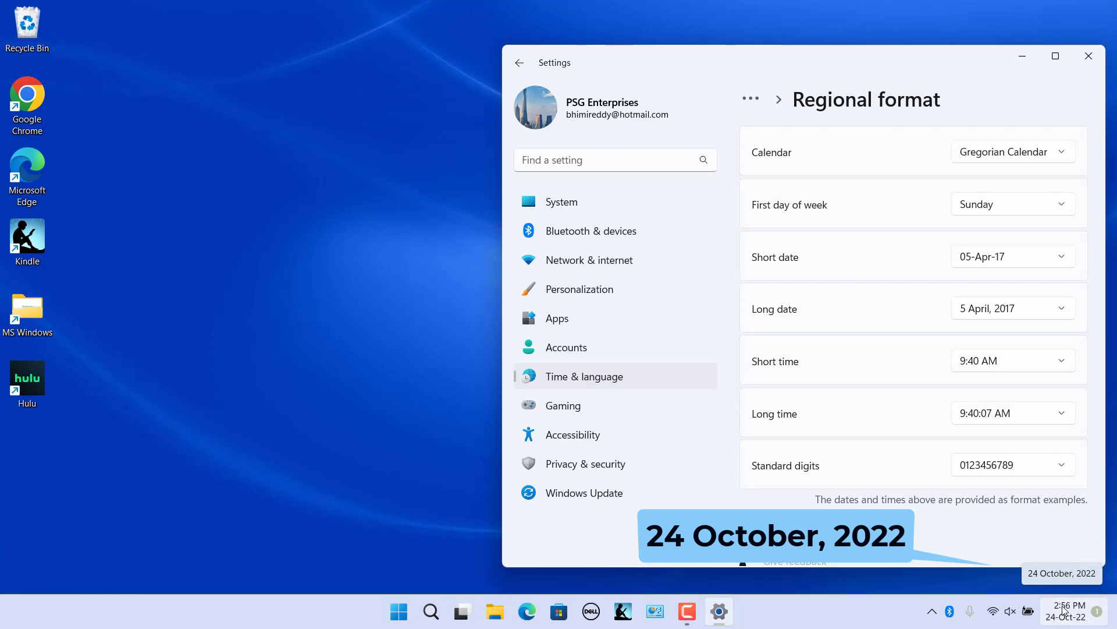
pyautogui.click(879, 590)
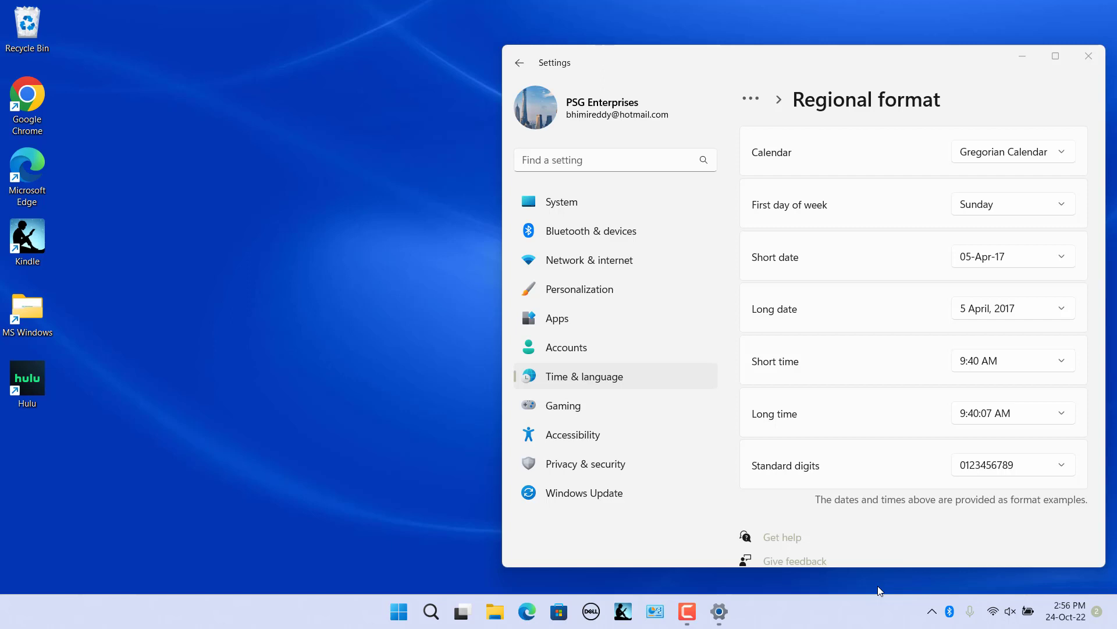
# Step: Set the short time format to 24-hour 9:40, after briefly trying 09:40 AM
pyautogui.click(1060, 364)
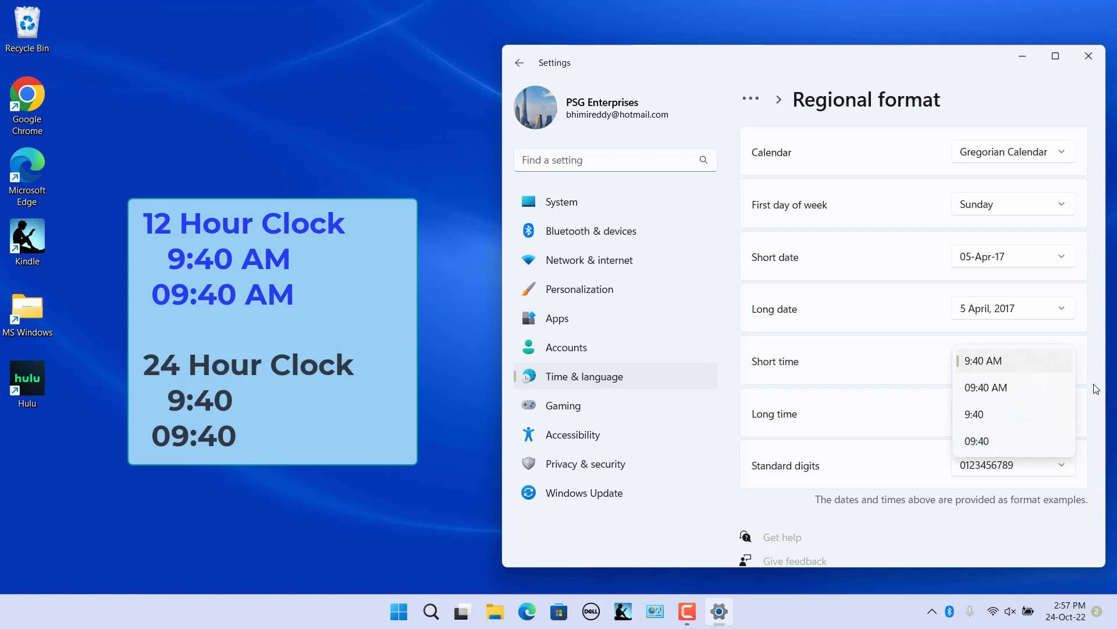
pyautogui.click(1001, 390)
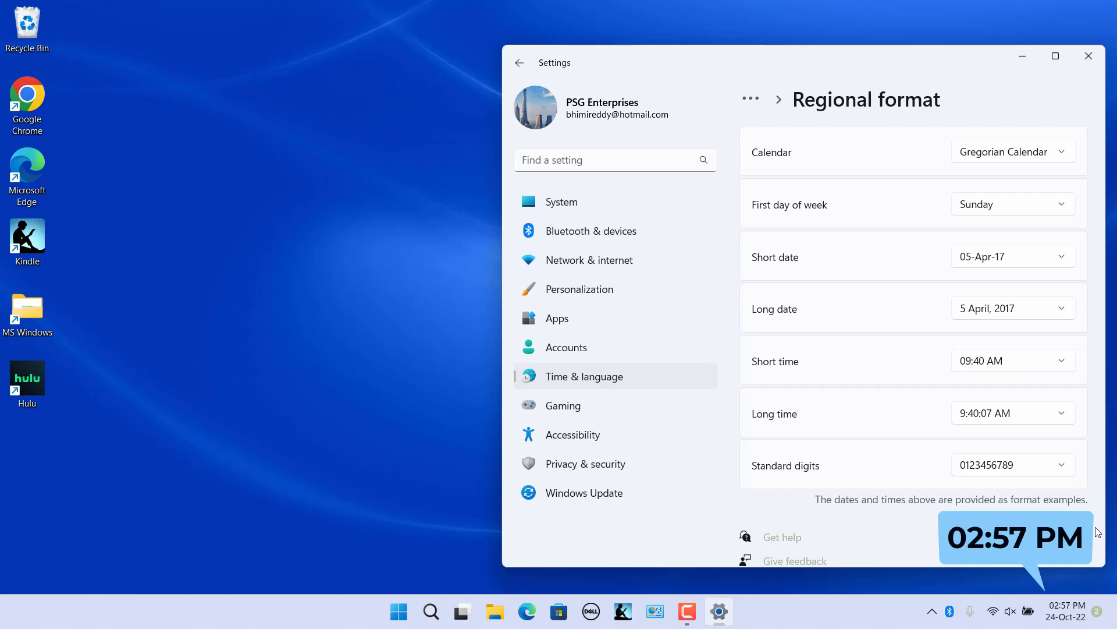
pyautogui.click(1059, 361)
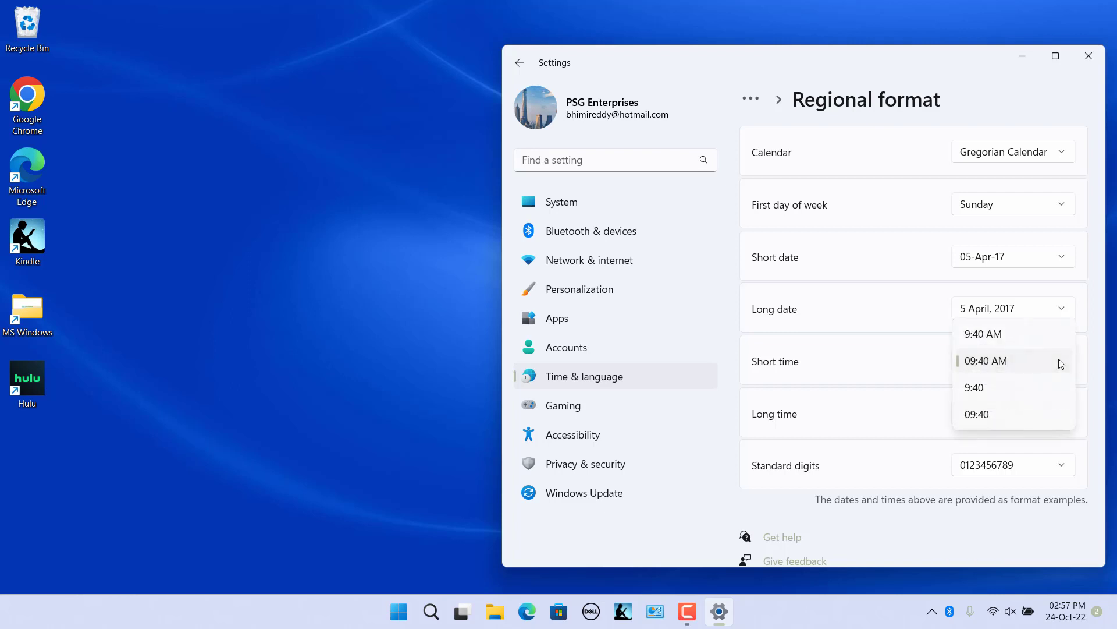
pyautogui.click(990, 387)
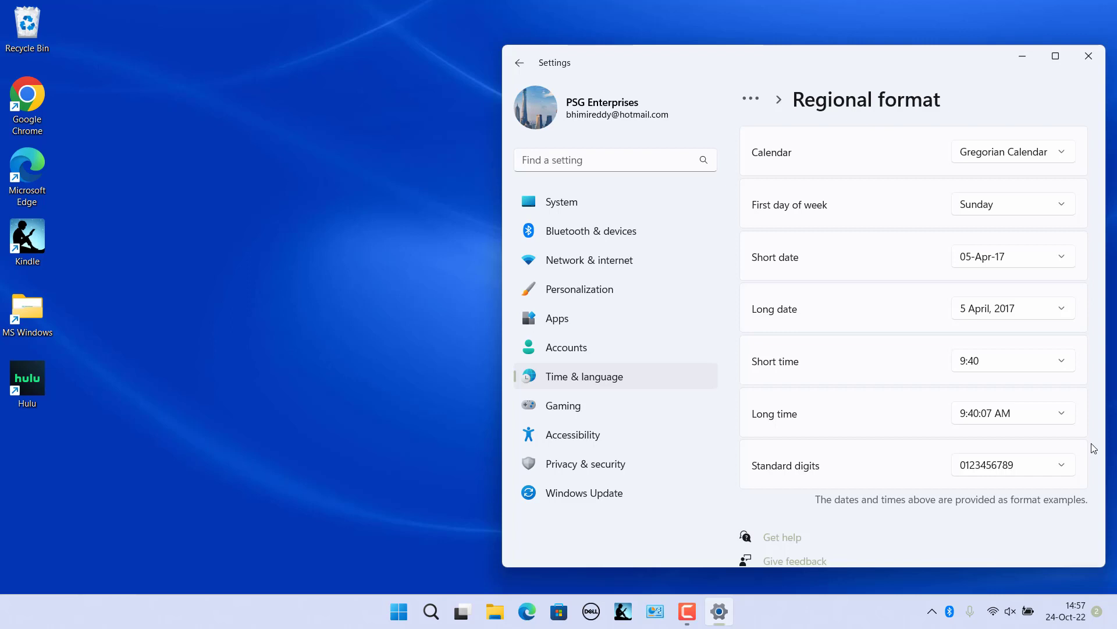
# Step: Leave the long time format at 9:40:07 AM and close the Settings window
pyautogui.click(1025, 416)
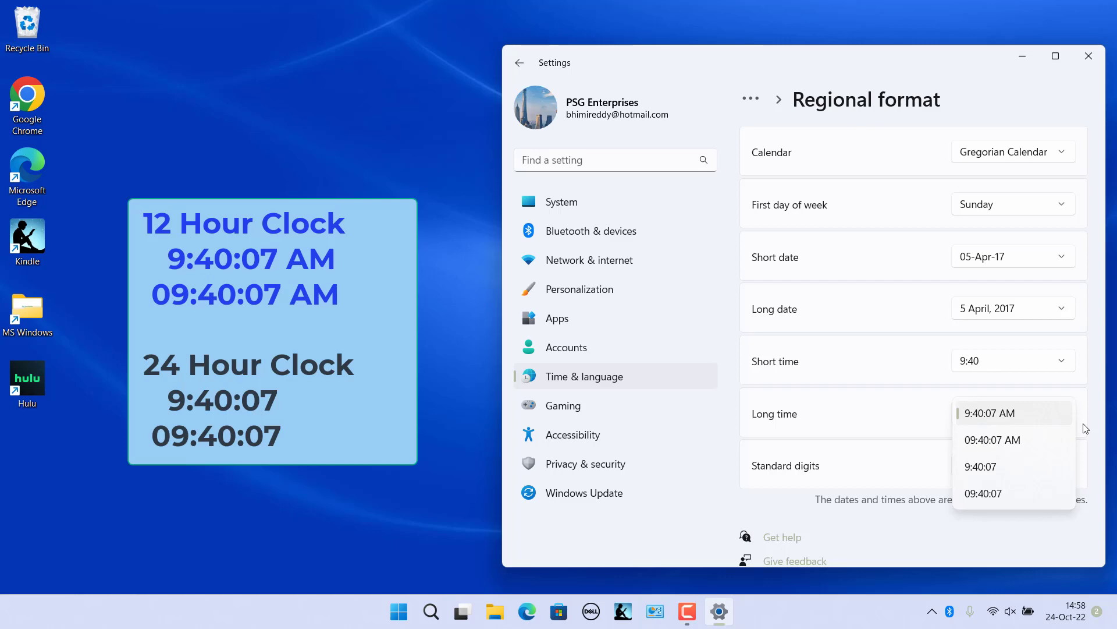
pyautogui.click(1087, 429)
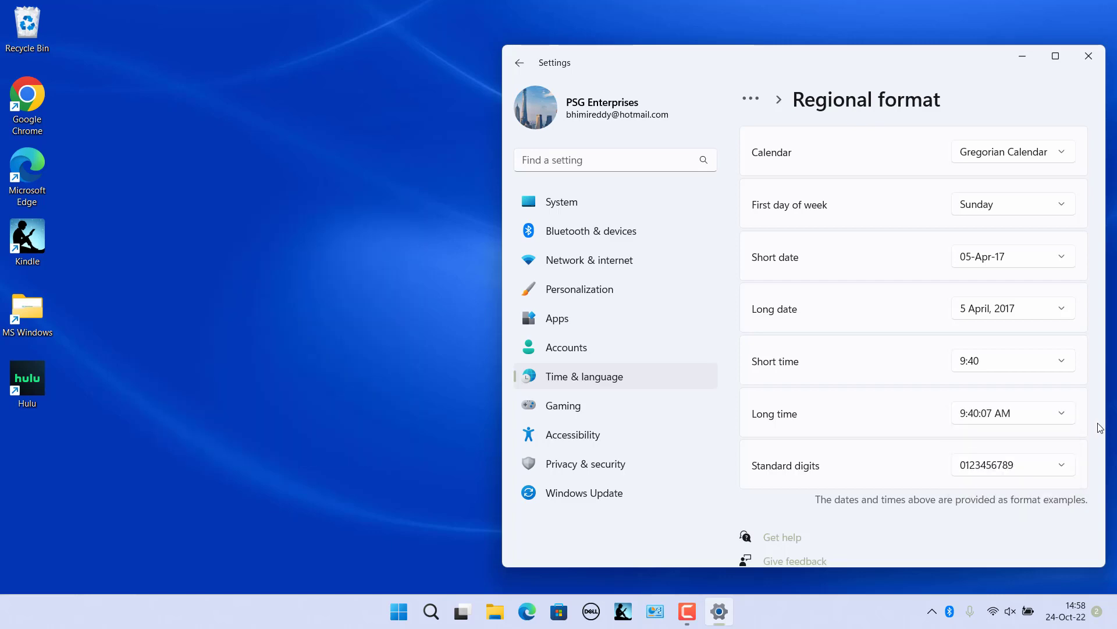
pyautogui.click(1089, 57)
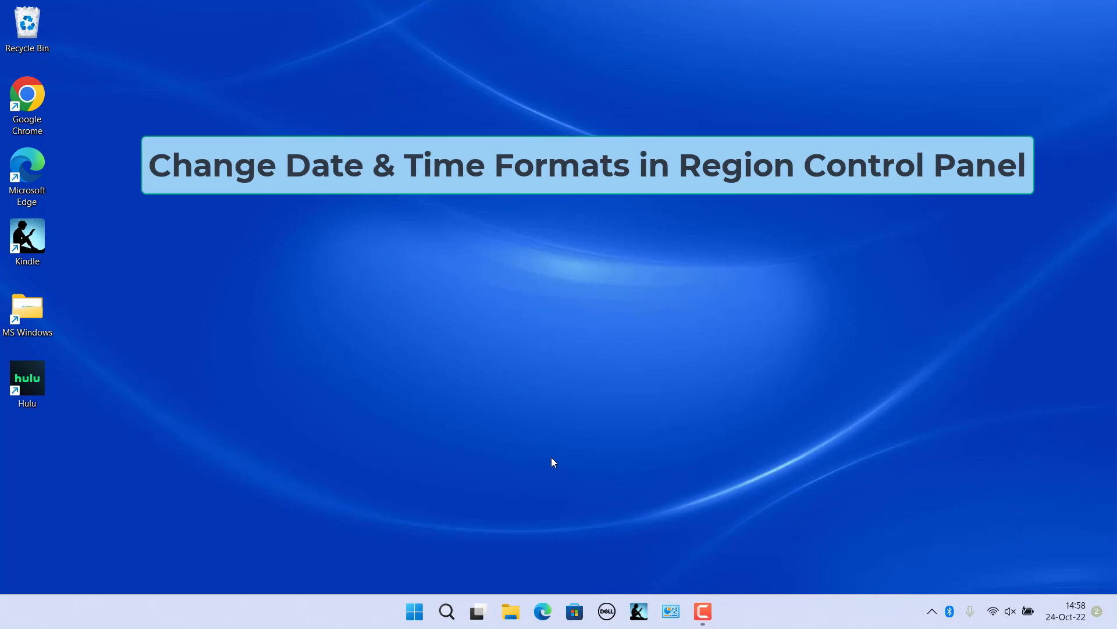
# Step: Open the Region dialog from Control Panel's Clock and Region, closing that window afterwards
pyautogui.click(671, 614)
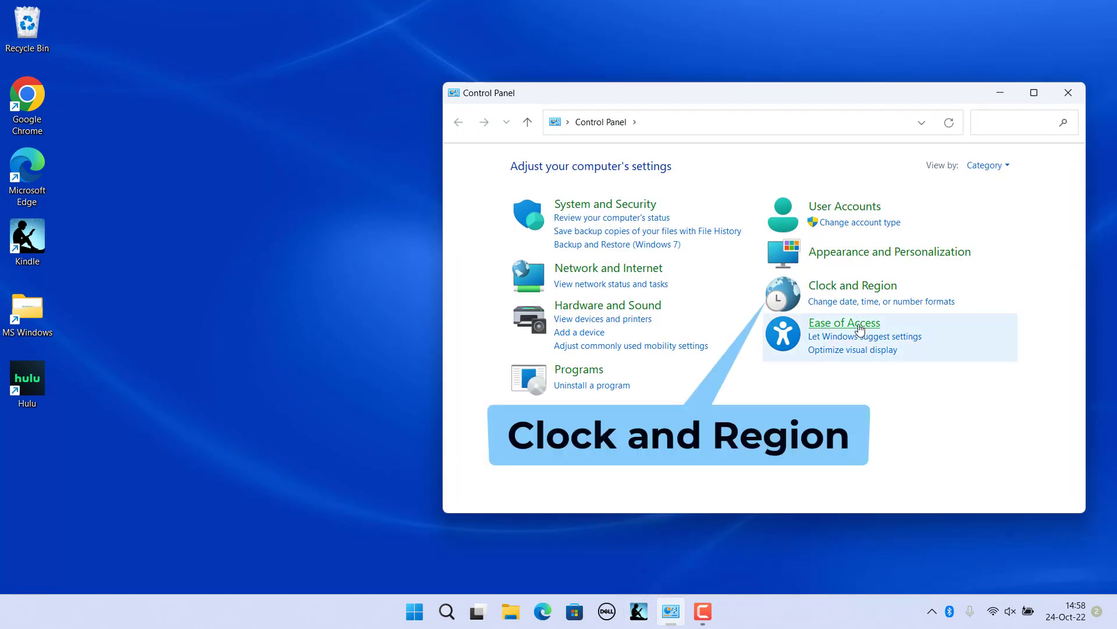
pyautogui.click(863, 287)
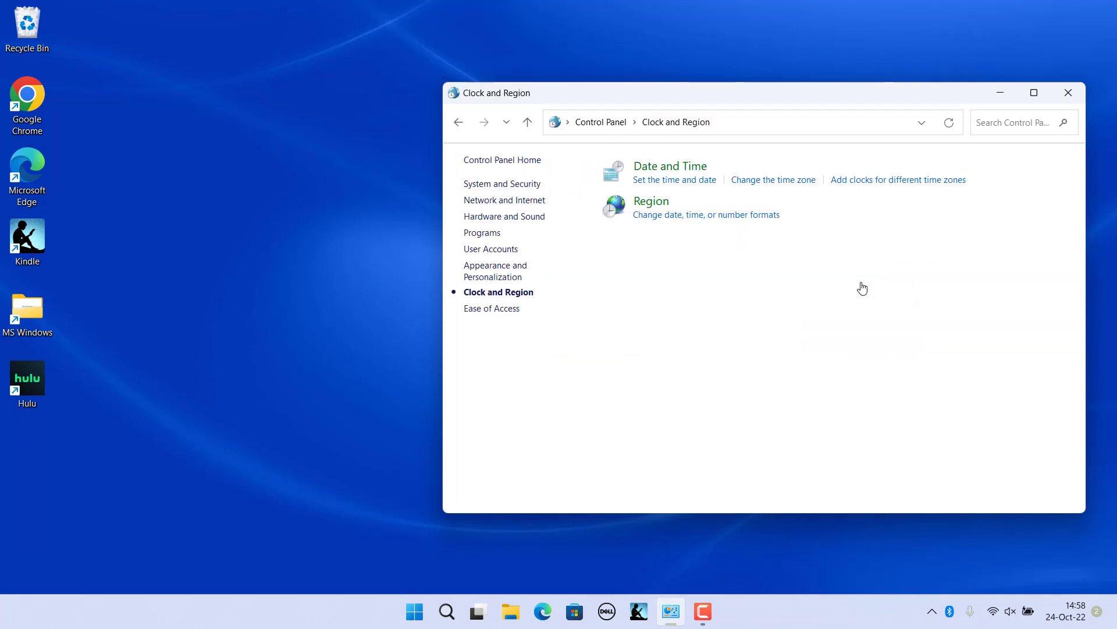
pyautogui.click(651, 201)
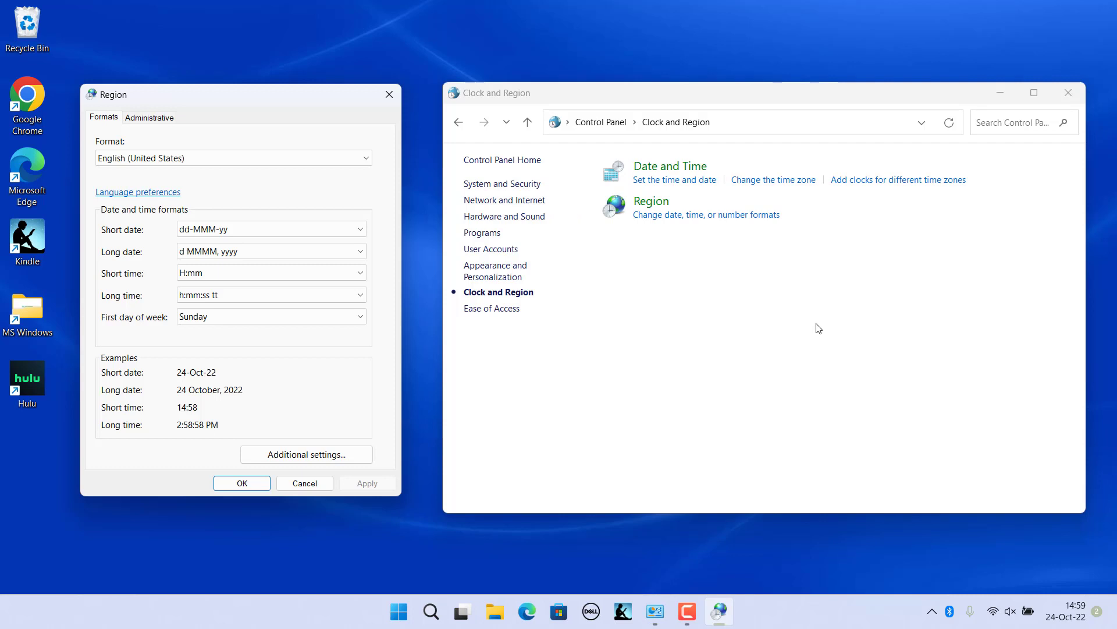
pyautogui.click(1068, 94)
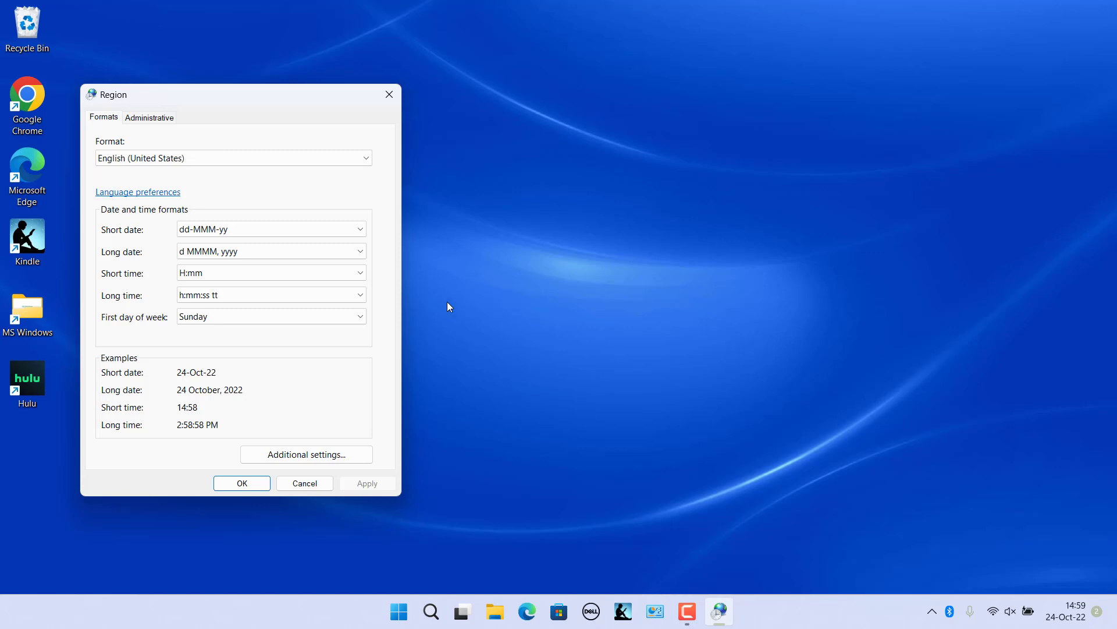
# Step: Set the short date to MM/dd/yyyy and the long date to dddd, MMMM d, yyyy
pyautogui.click(657, 268)
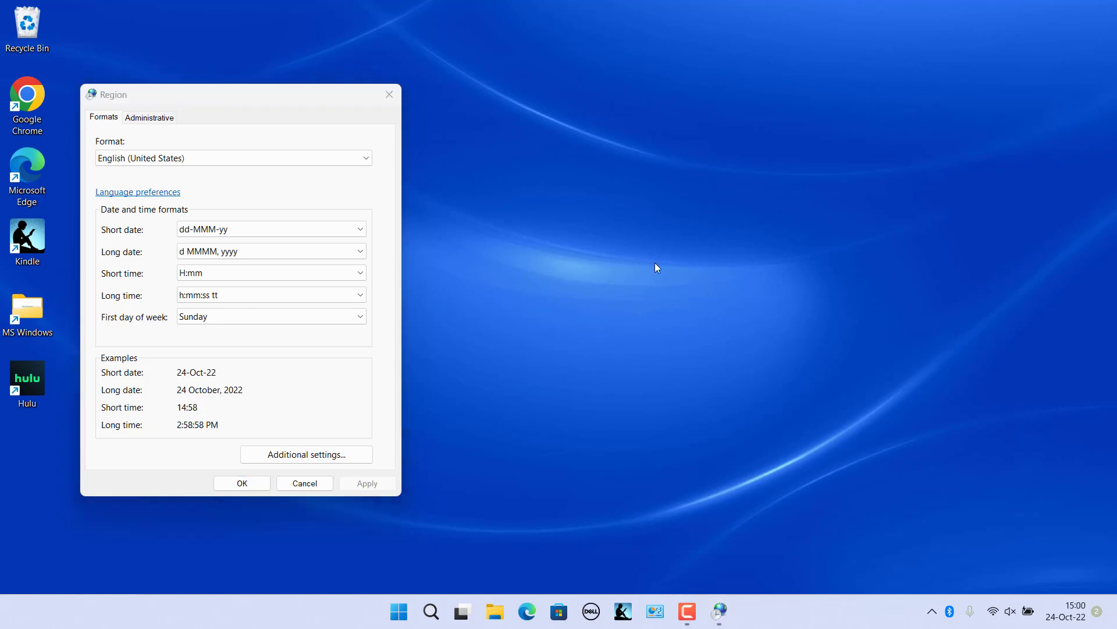
pyautogui.hotkey('alt', 'Tab')
pyautogui.hotkey('alt', 'Down')
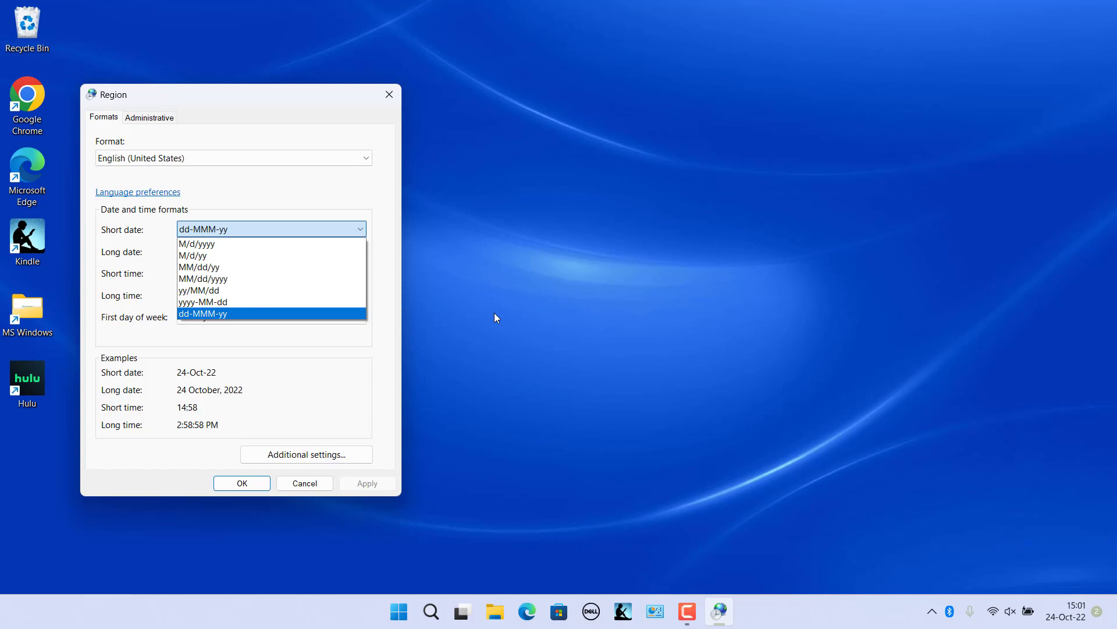
pyautogui.click(546, 318)
pyautogui.click(361, 232)
pyautogui.click(217, 280)
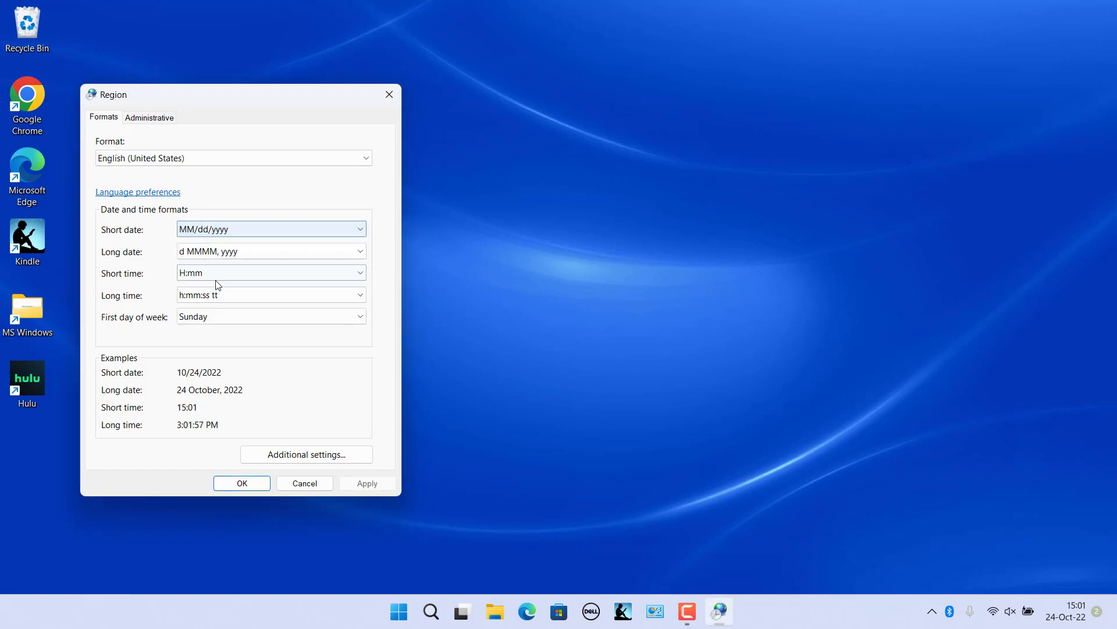
pyautogui.click(360, 252)
pyautogui.click(262, 266)
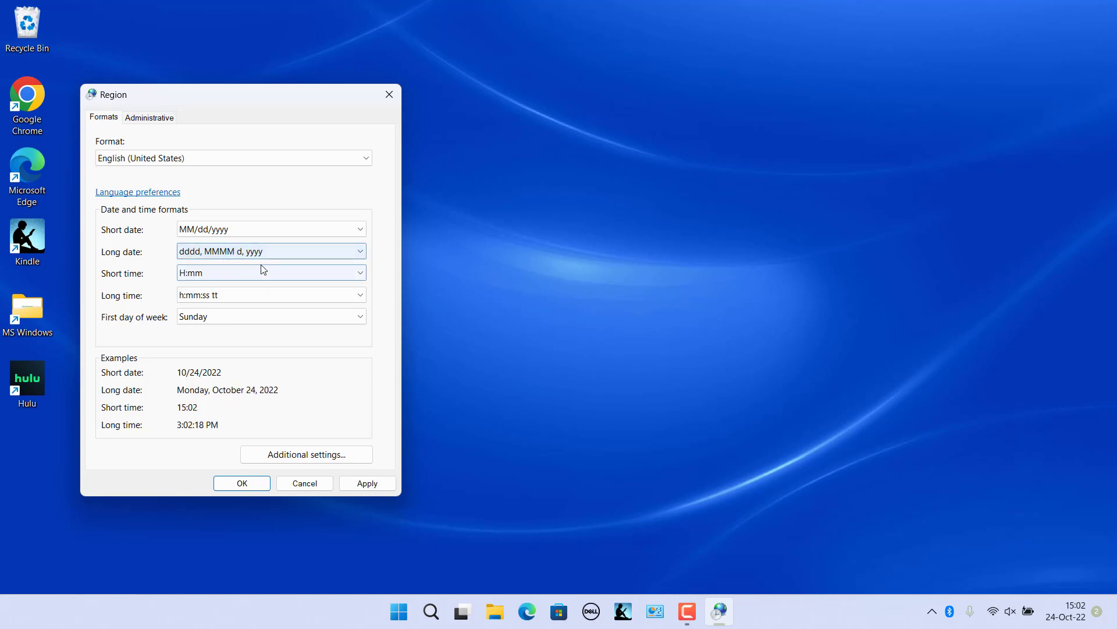
# Step: Set short time to h:mm tt, keep long time h:mm:ss tt, then apply and confirm with OK
pyautogui.click(357, 273)
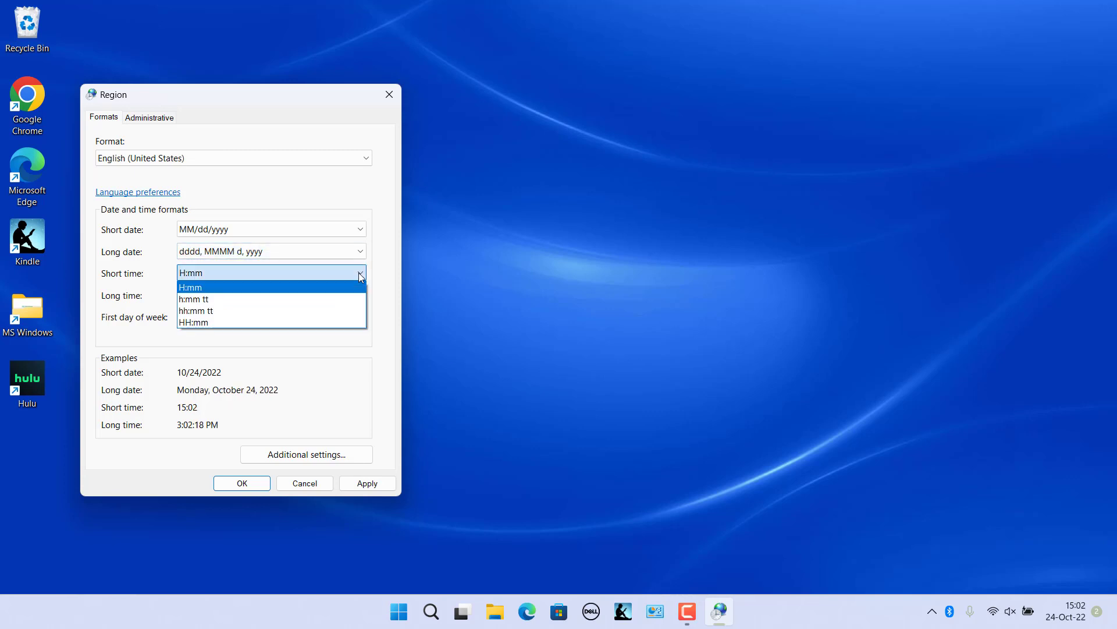
pyautogui.click(228, 299)
pyautogui.click(228, 301)
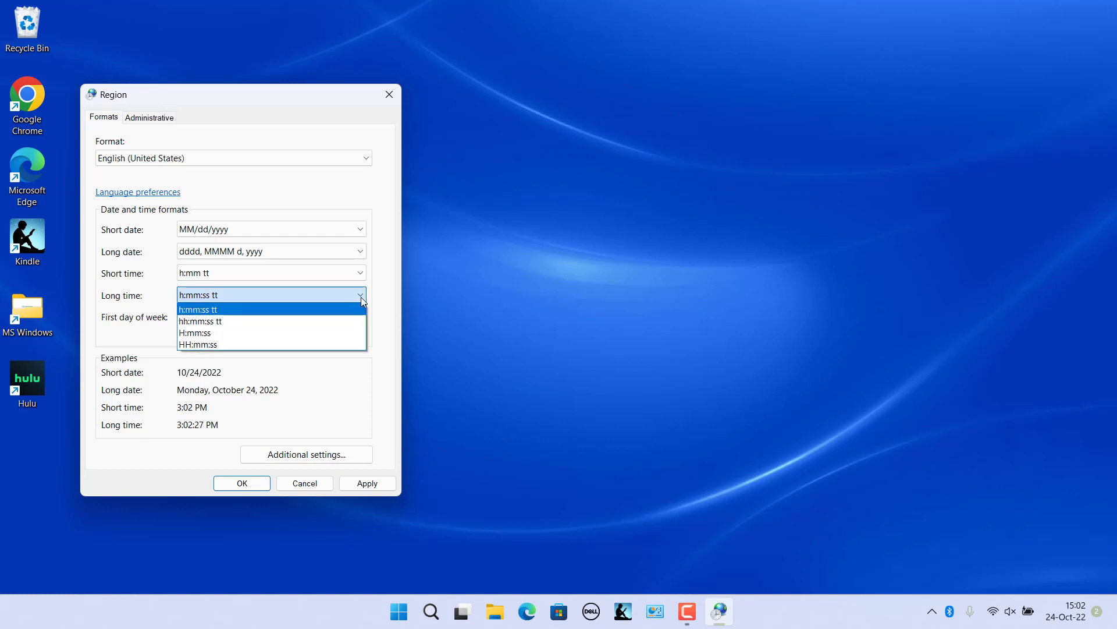
pyautogui.click(243, 312)
pyautogui.click(515, 348)
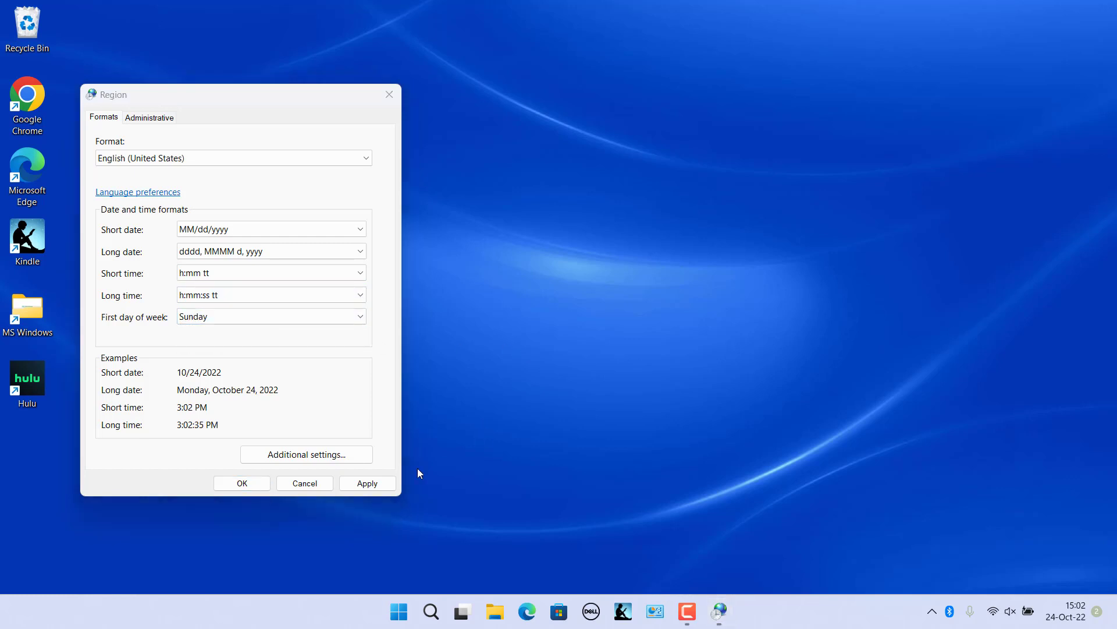
pyautogui.click(374, 485)
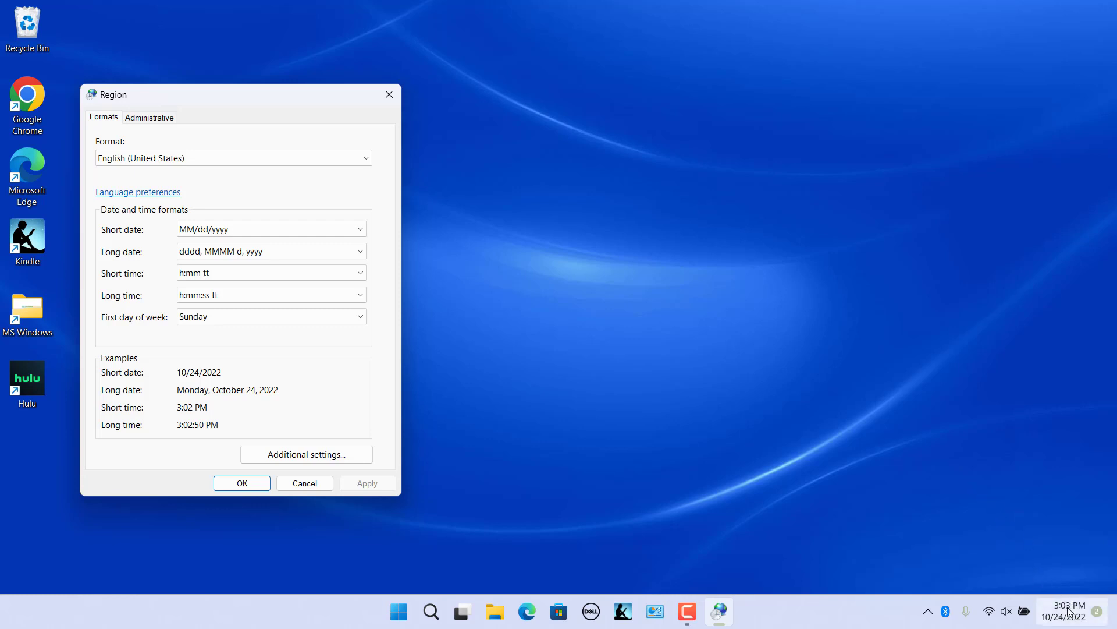
pyautogui.moveTo(1069, 614)
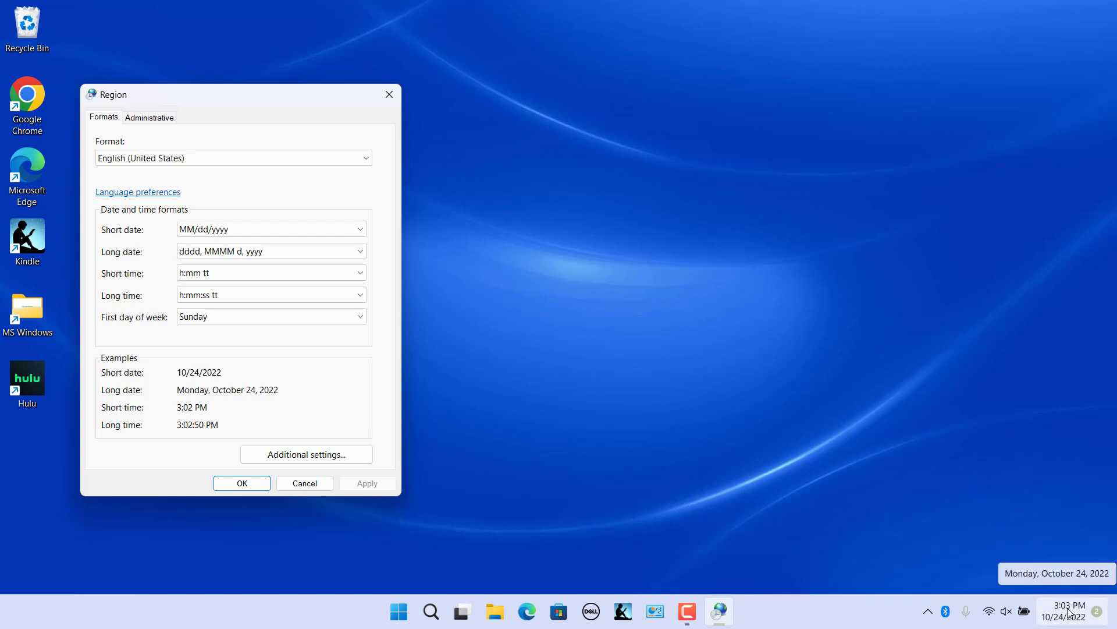
pyautogui.click(249, 483)
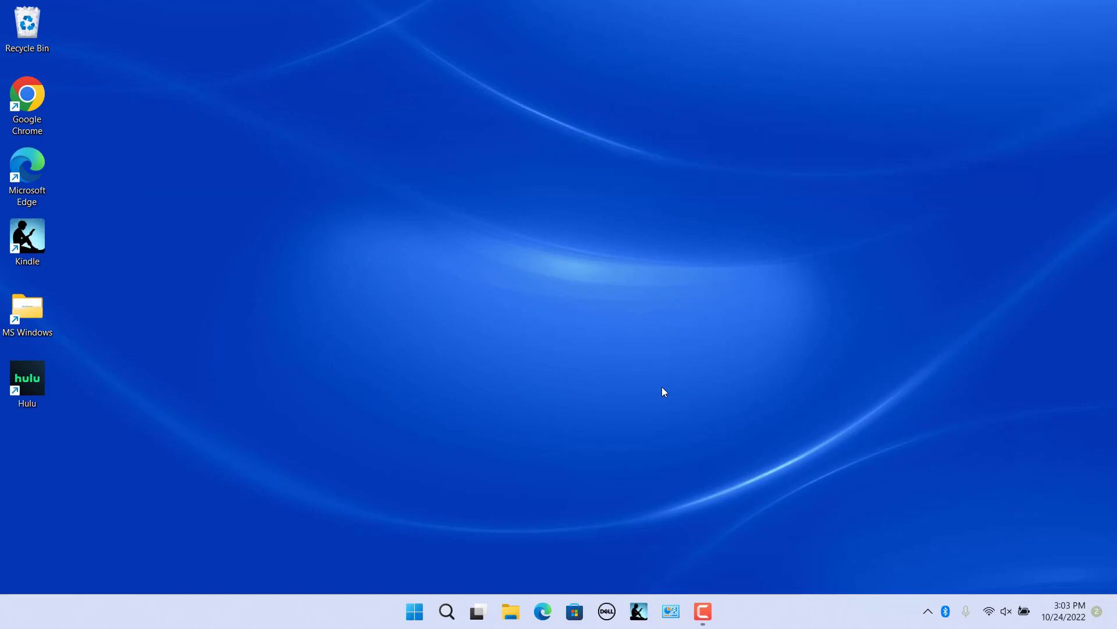
# Step: Open Region's Additional settings and go to the Date tab showing short date MM/dd/yyyy
pyautogui.click(671, 613)
pyautogui.click(829, 287)
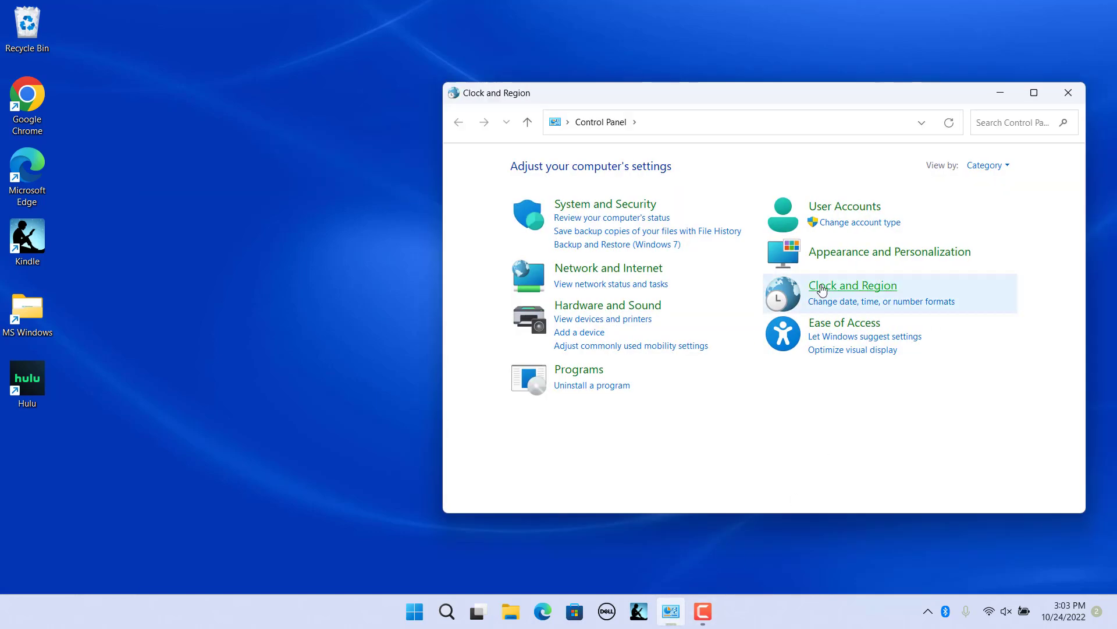
pyautogui.click(666, 205)
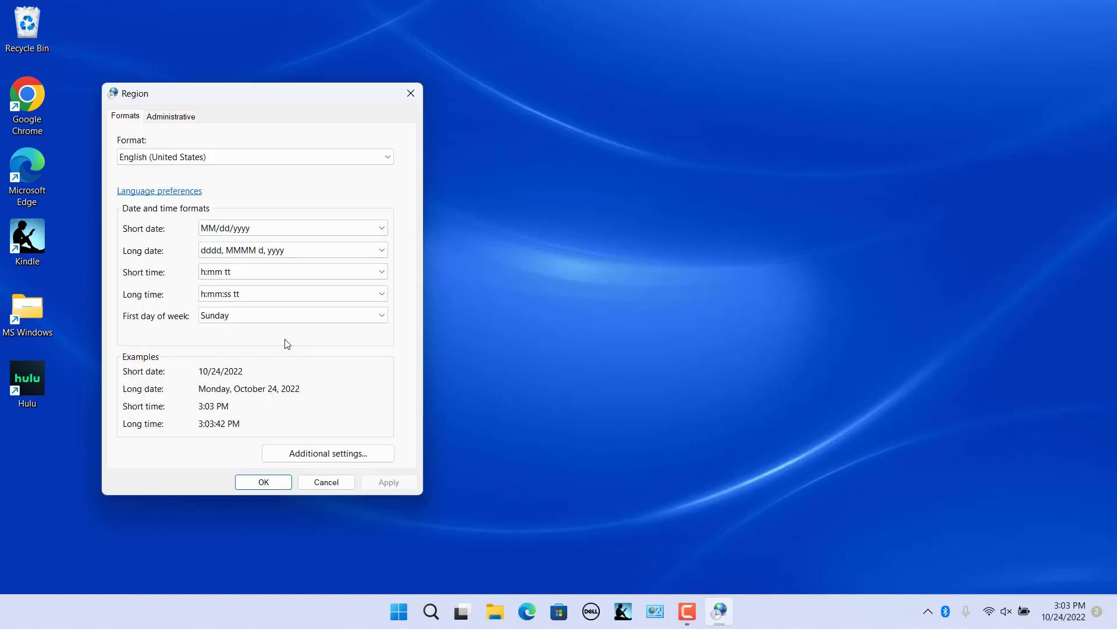
pyautogui.click(317, 454)
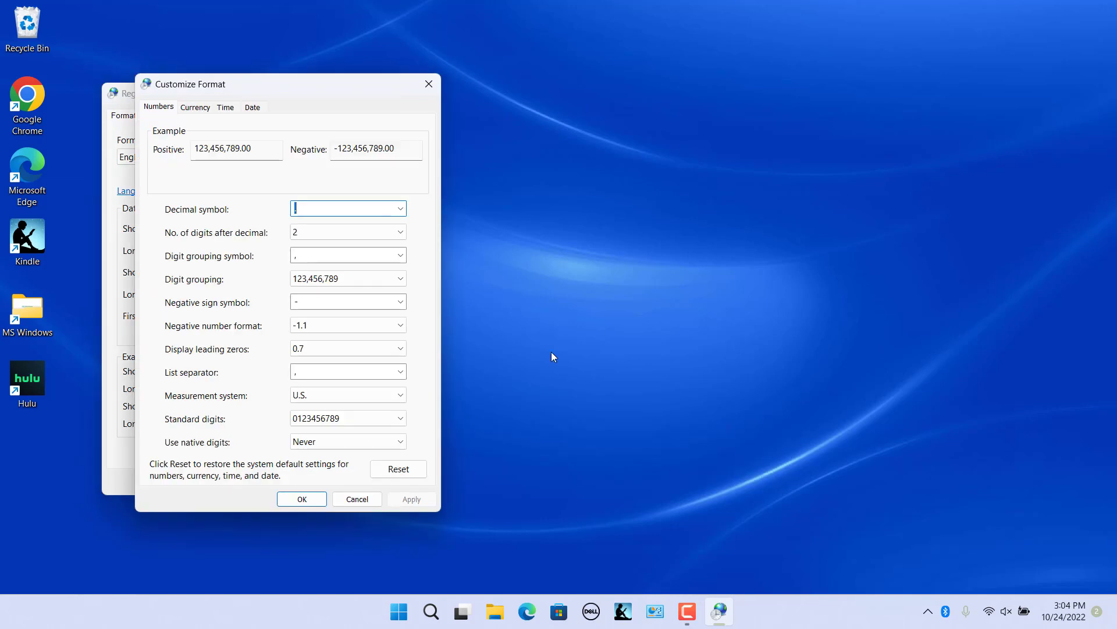
pyautogui.click(253, 108)
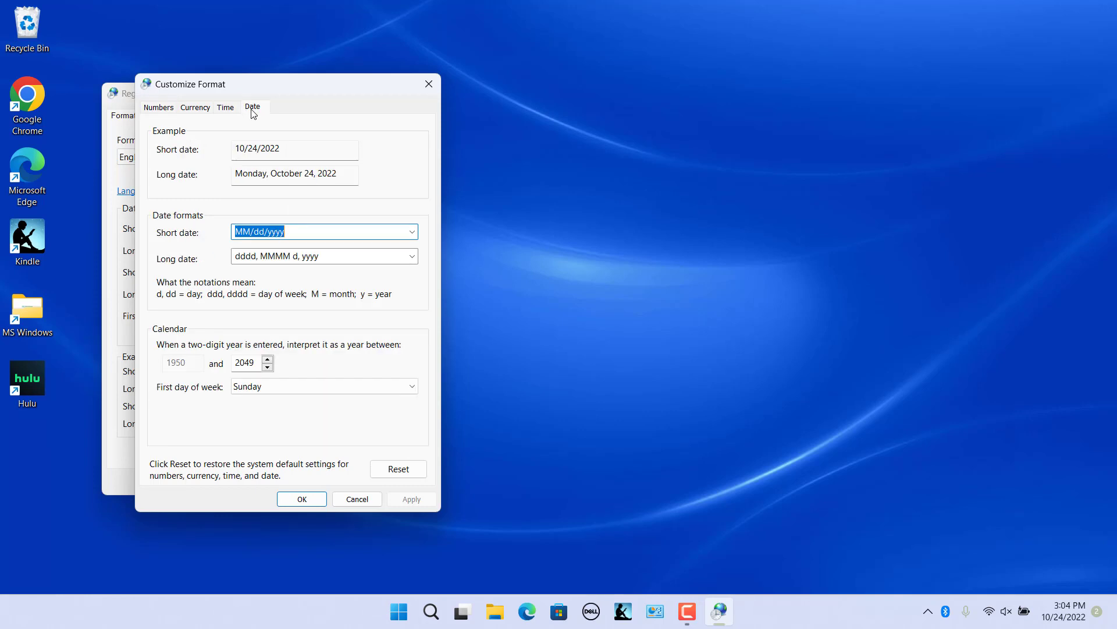
pyautogui.click(535, 269)
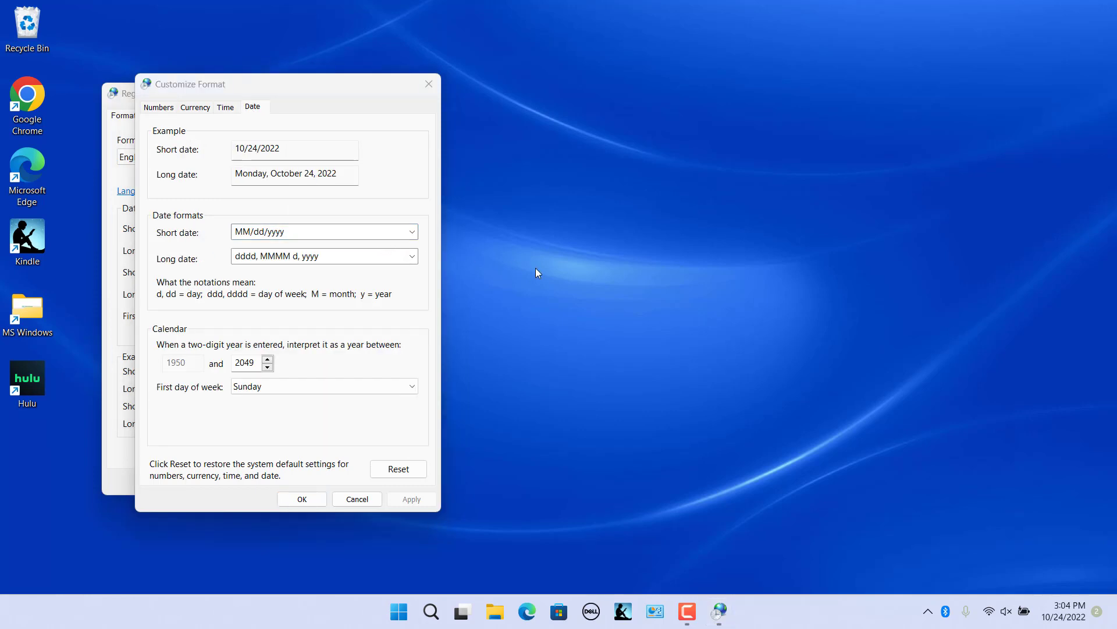
pyautogui.click(411, 233)
pyautogui.click(411, 235)
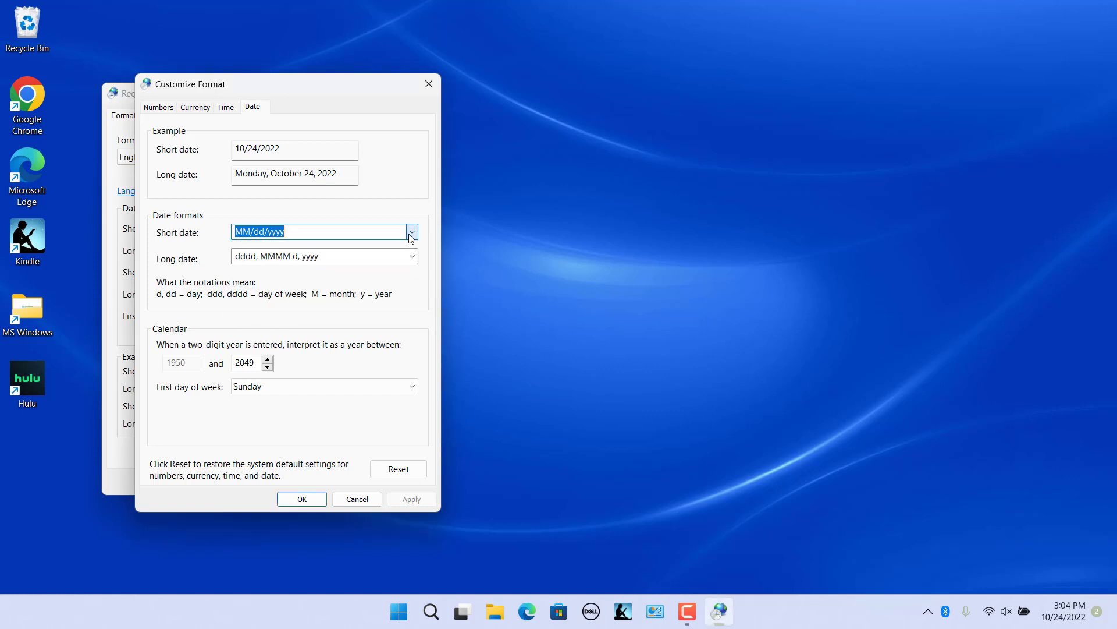
pyautogui.click(408, 260)
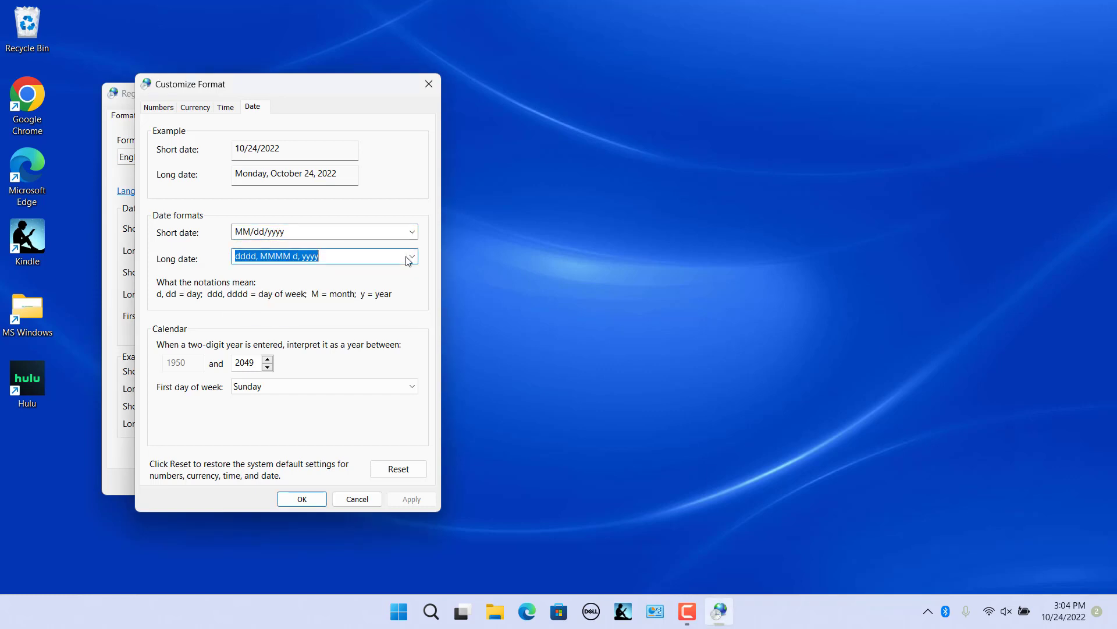
pyautogui.click(412, 256)
pyautogui.click(410, 260)
pyautogui.click(519, 175)
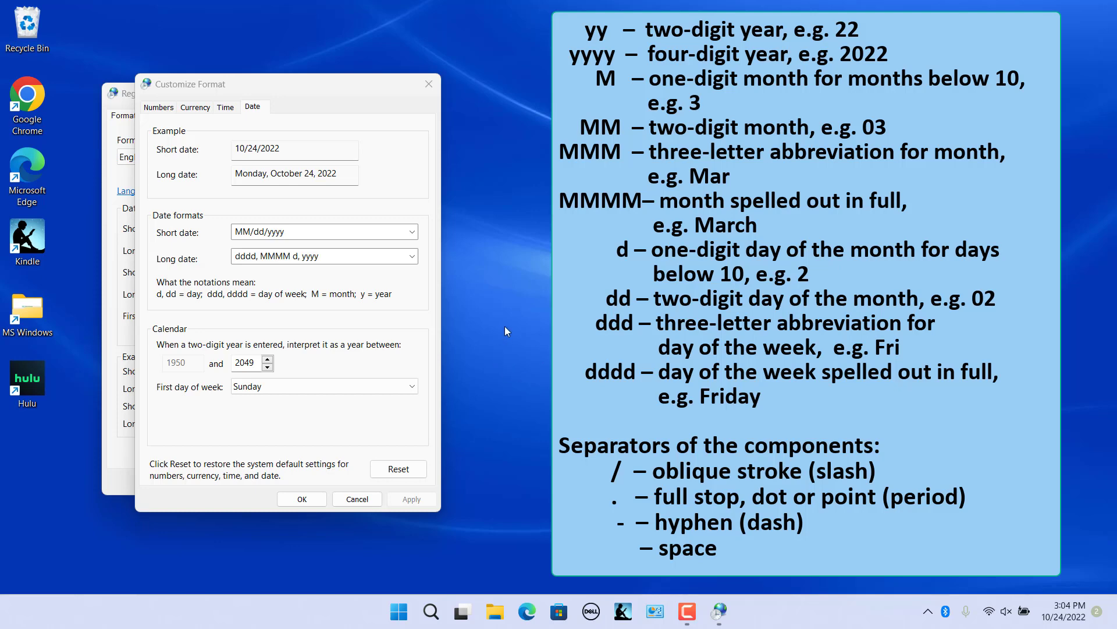
pyautogui.click(247, 231)
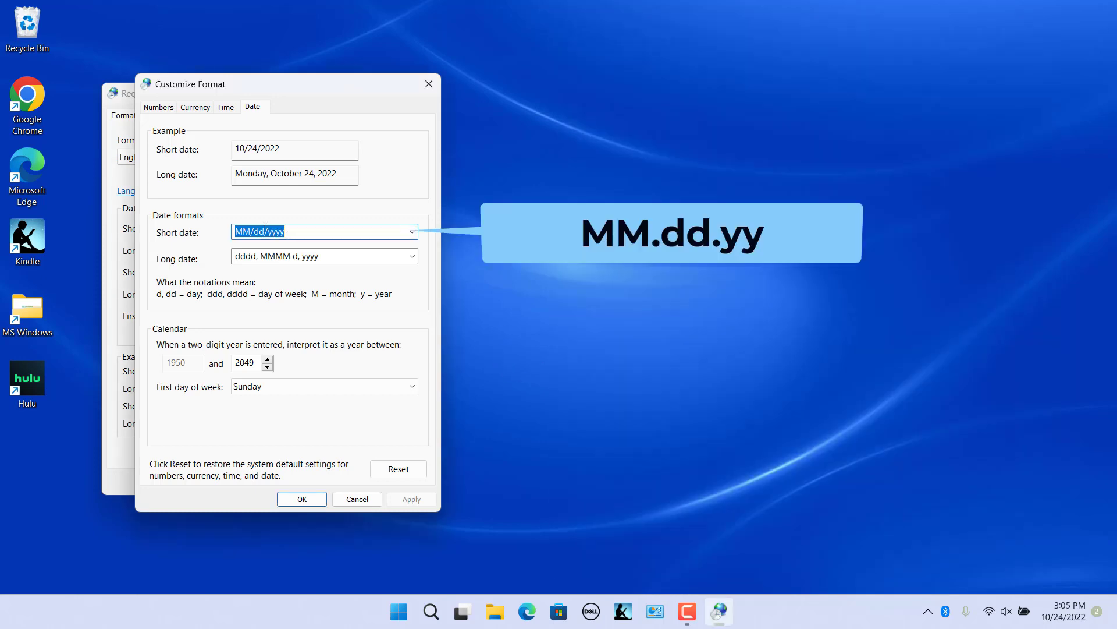
# Step: Edit the short date format to MM.dd.yy and apply, so the taskbar reads 10.24.22
pyautogui.click(254, 231)
pyautogui.moveTo(254, 231); pyautogui.dragTo(252, 232)
pyautogui.write('.')
pyautogui.click(266, 233)
pyautogui.press('Delete')
pyautogui.write('.')
pyautogui.press('Delete')
pyautogui.press('Delete')
pyautogui.press('Tab')
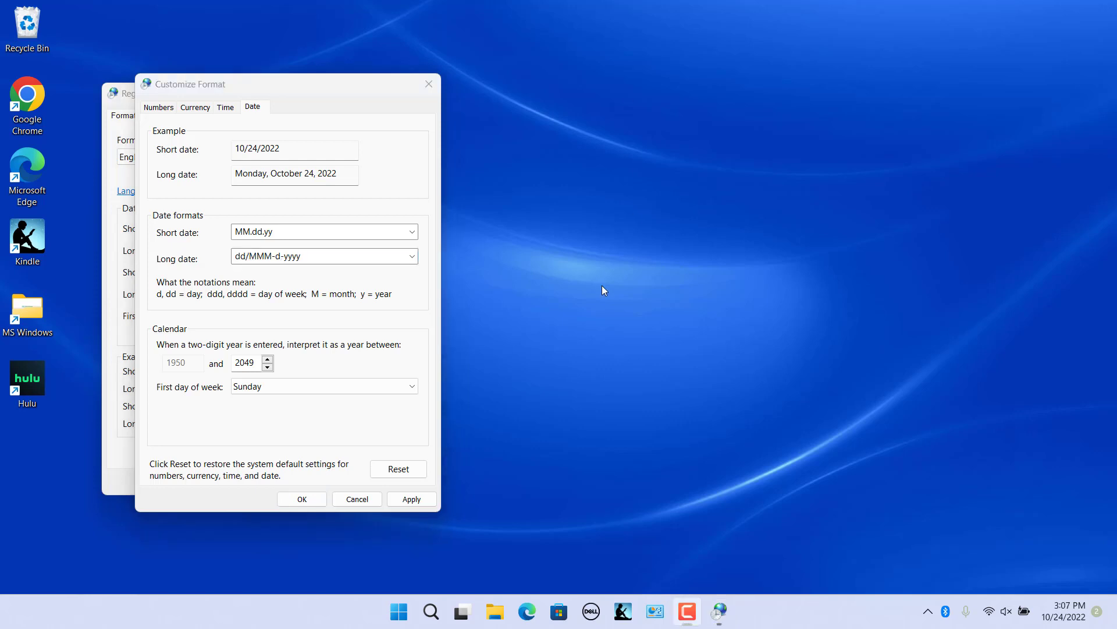
pyautogui.click(410, 499)
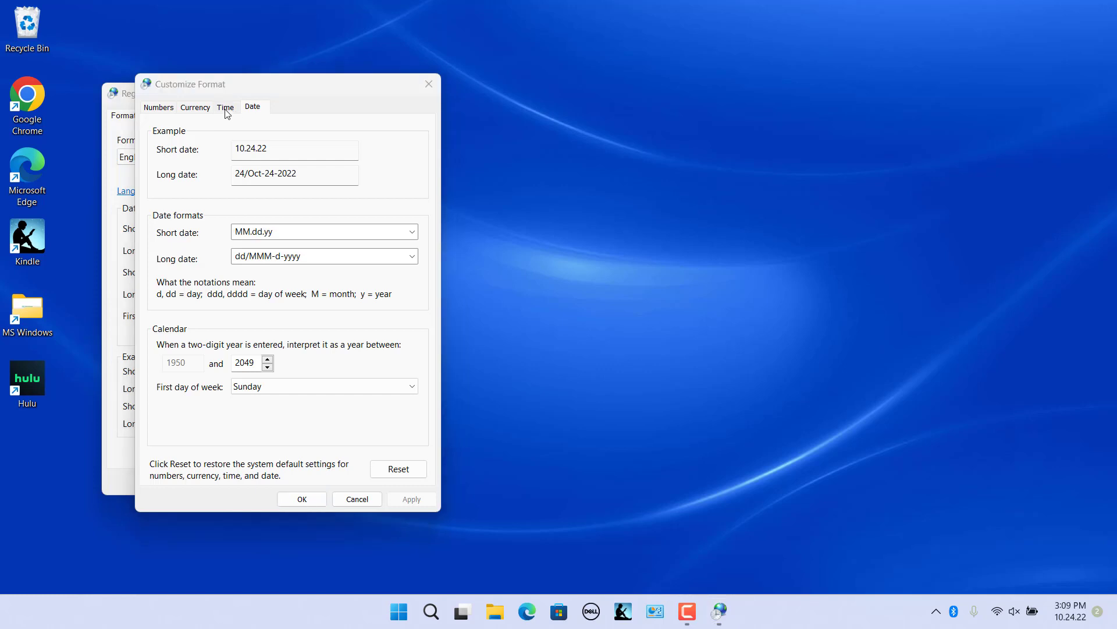
# Step: On the Time tab, set the AM symbol to D and the PM symbol to N, and apply
pyautogui.click(225, 107)
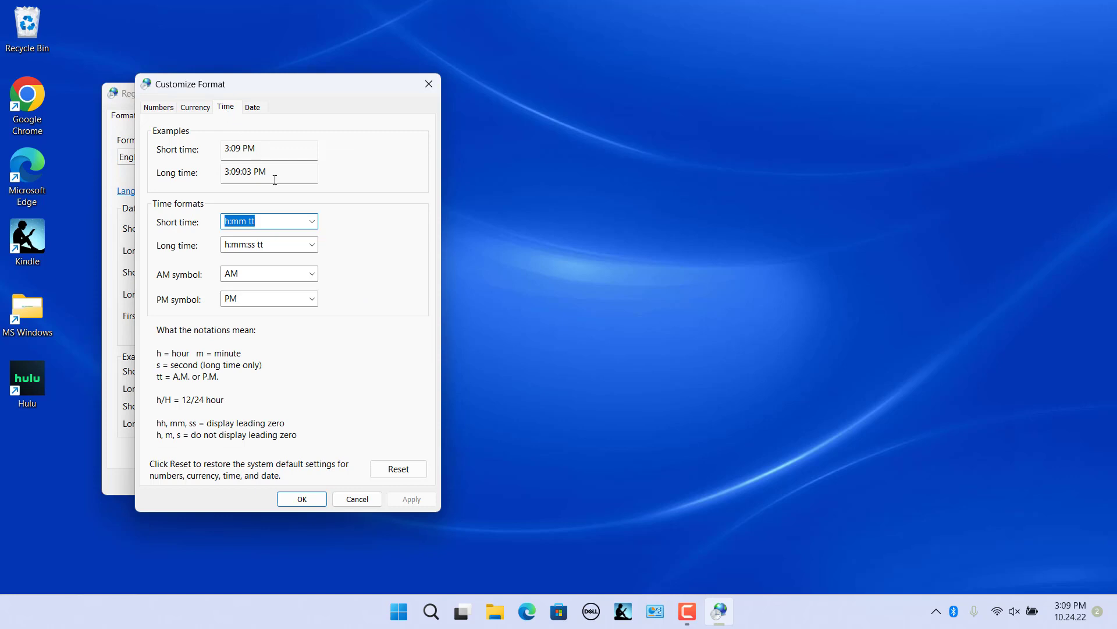
pyautogui.click(487, 265)
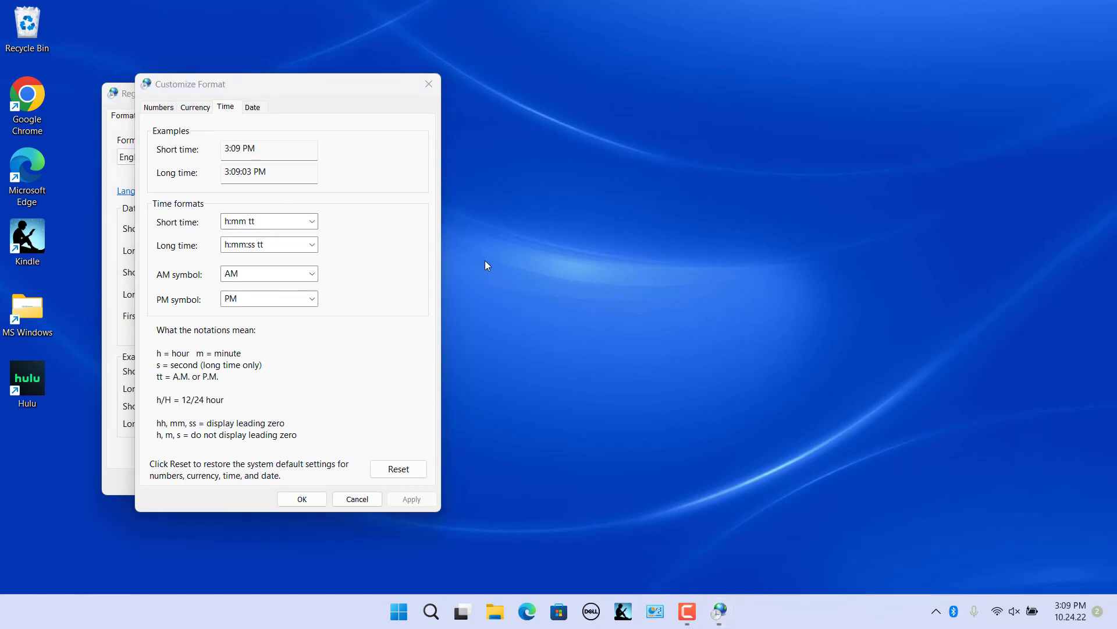
pyautogui.click(312, 222)
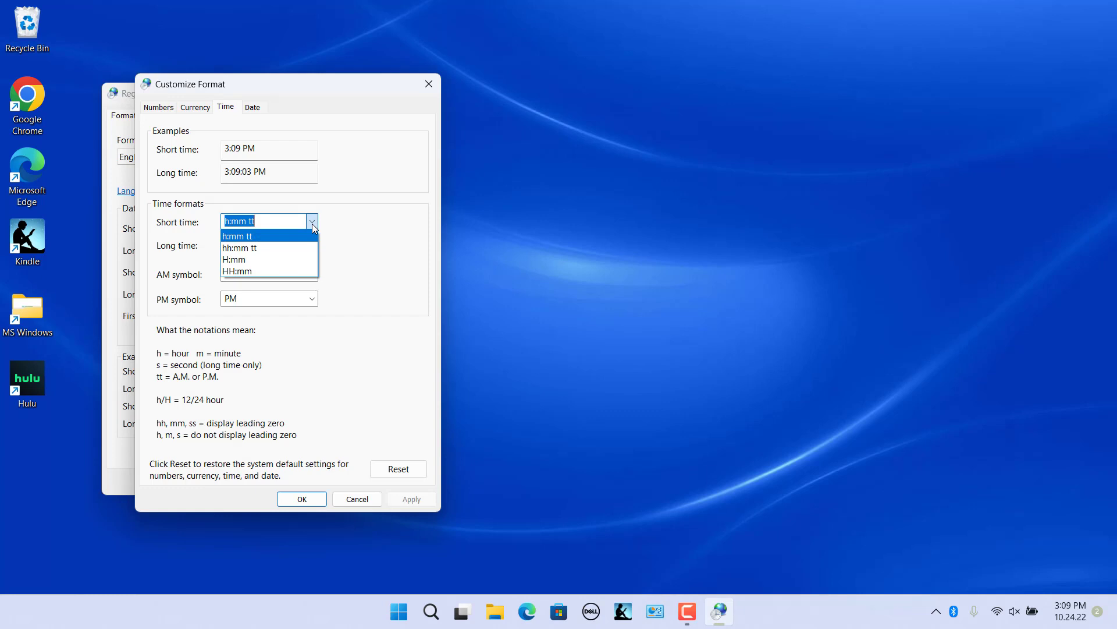
pyautogui.click(314, 228)
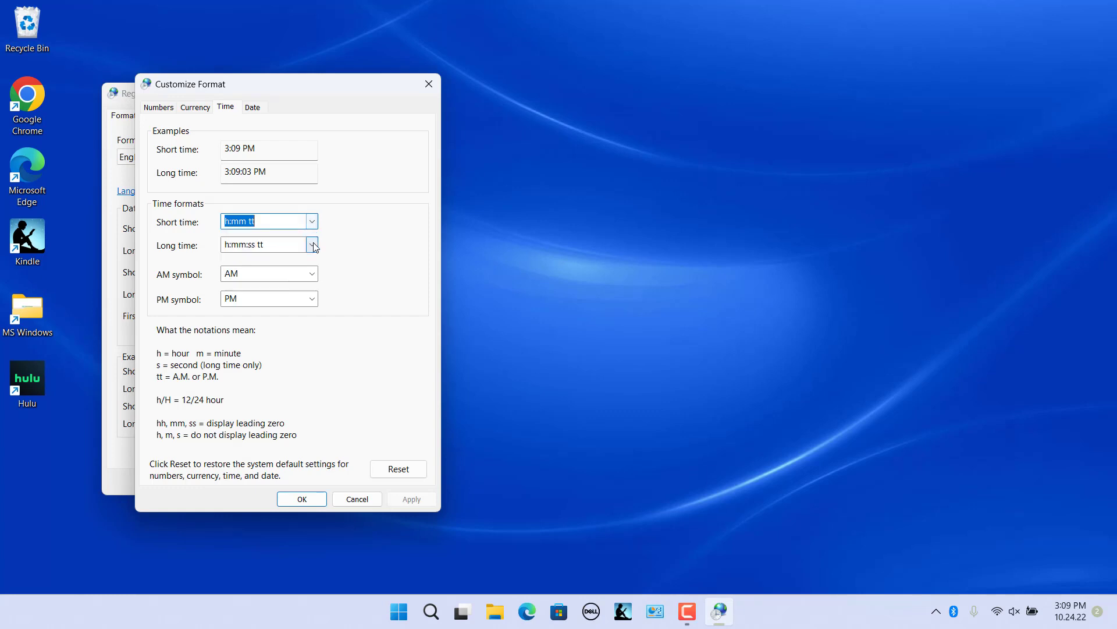
pyautogui.click(313, 245)
pyautogui.click(314, 247)
pyautogui.click(262, 222)
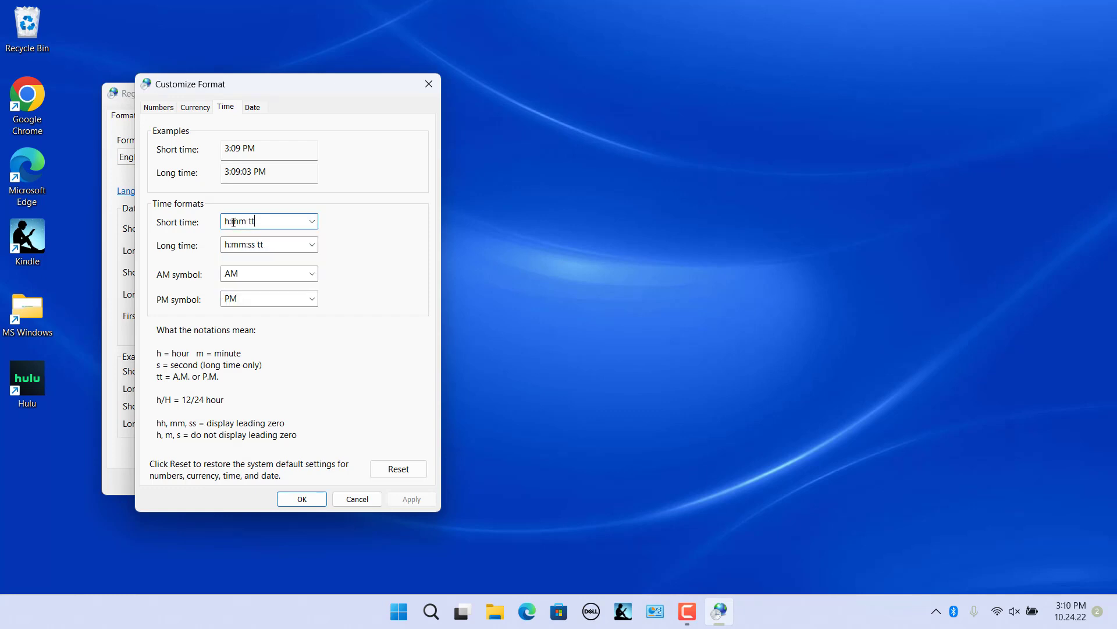
pyautogui.click(243, 272)
pyautogui.write('D')
pyautogui.press('Tab')
pyautogui.write('N')
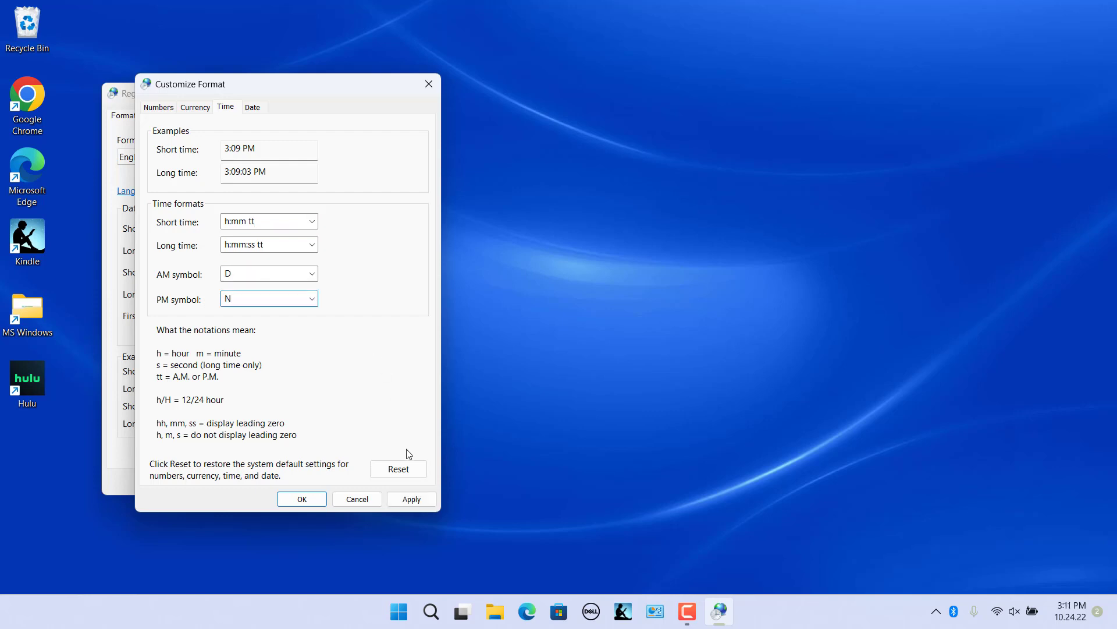
pyautogui.click(403, 499)
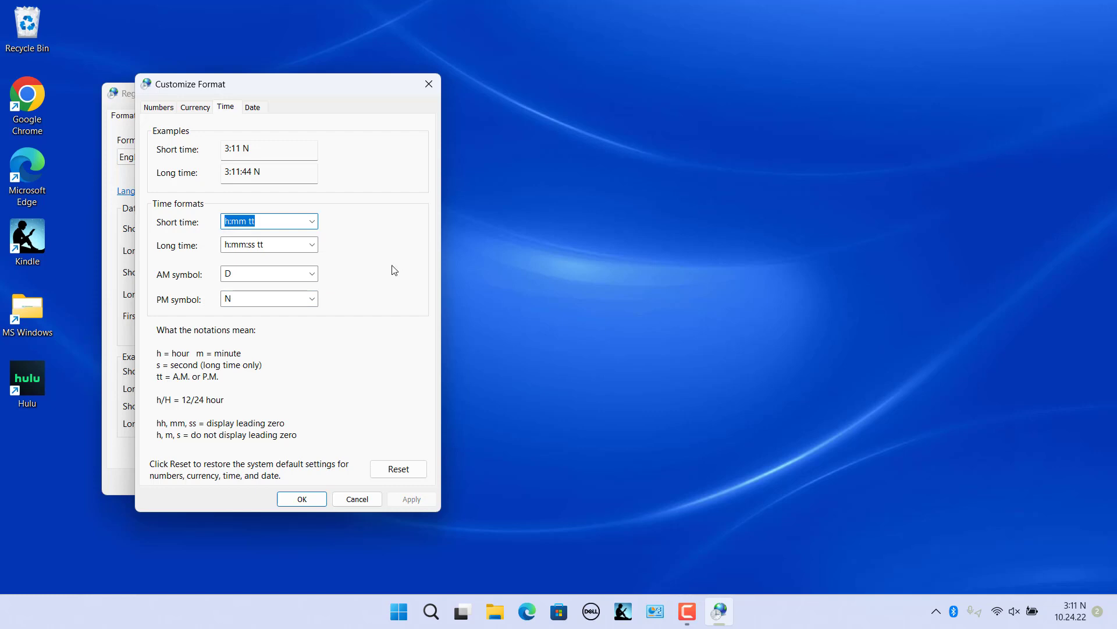
# Step: Reset all formats to system defaults, bringing the taskbar back to 3:13 PM, 10/24/2022
pyautogui.click(301, 173)
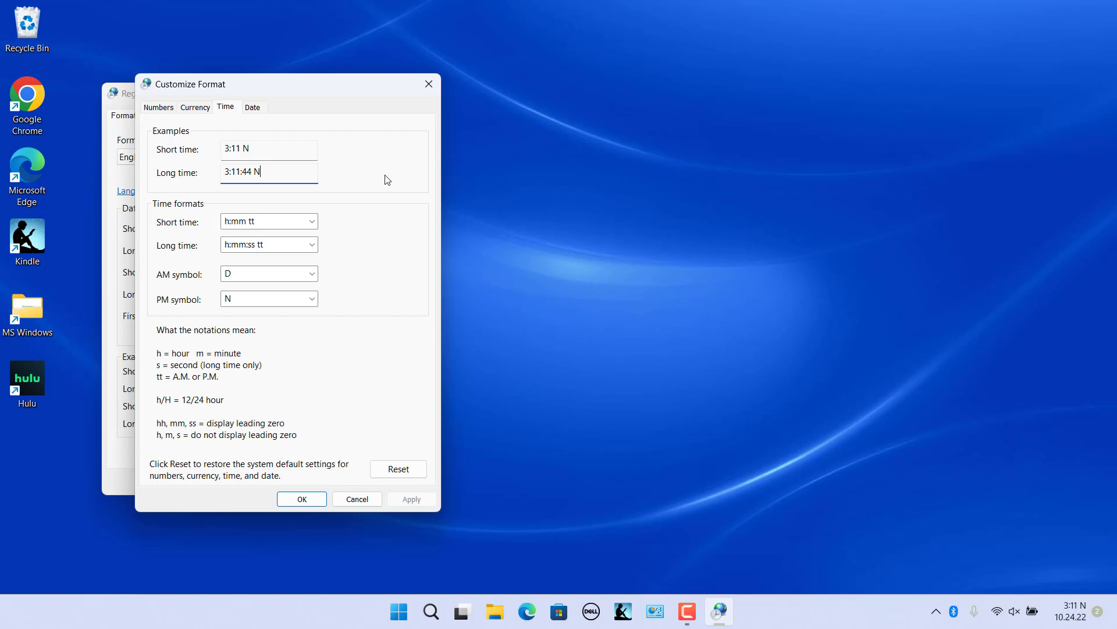
pyautogui.click(394, 472)
pyautogui.click(641, 292)
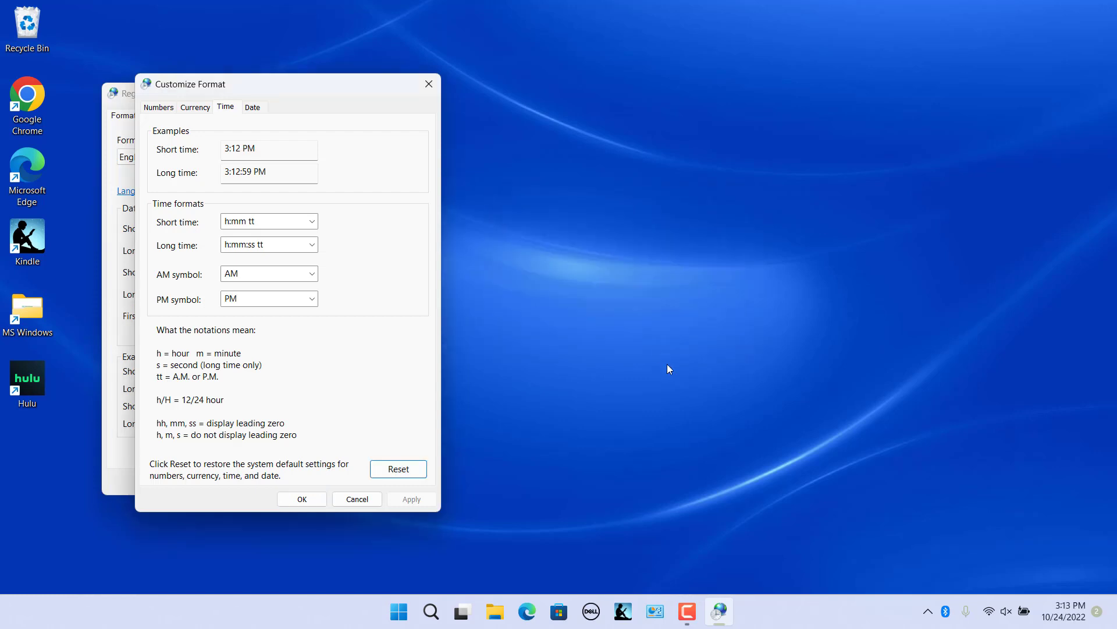